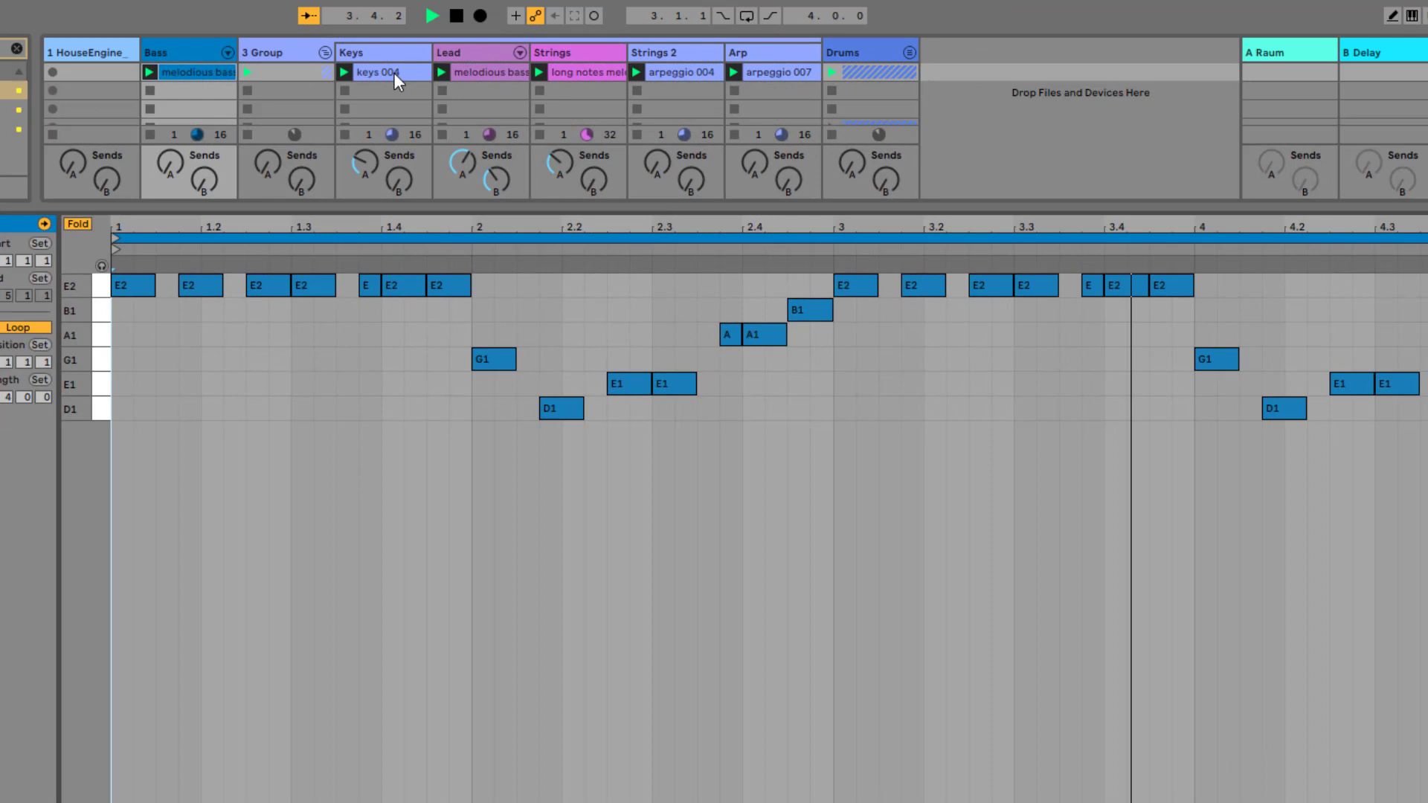
Step: View the notes of the keys 004 clip on the Keys track and the arpeggio 007 clip on the Arp track
left_click(395, 73)
left_click(782, 72)
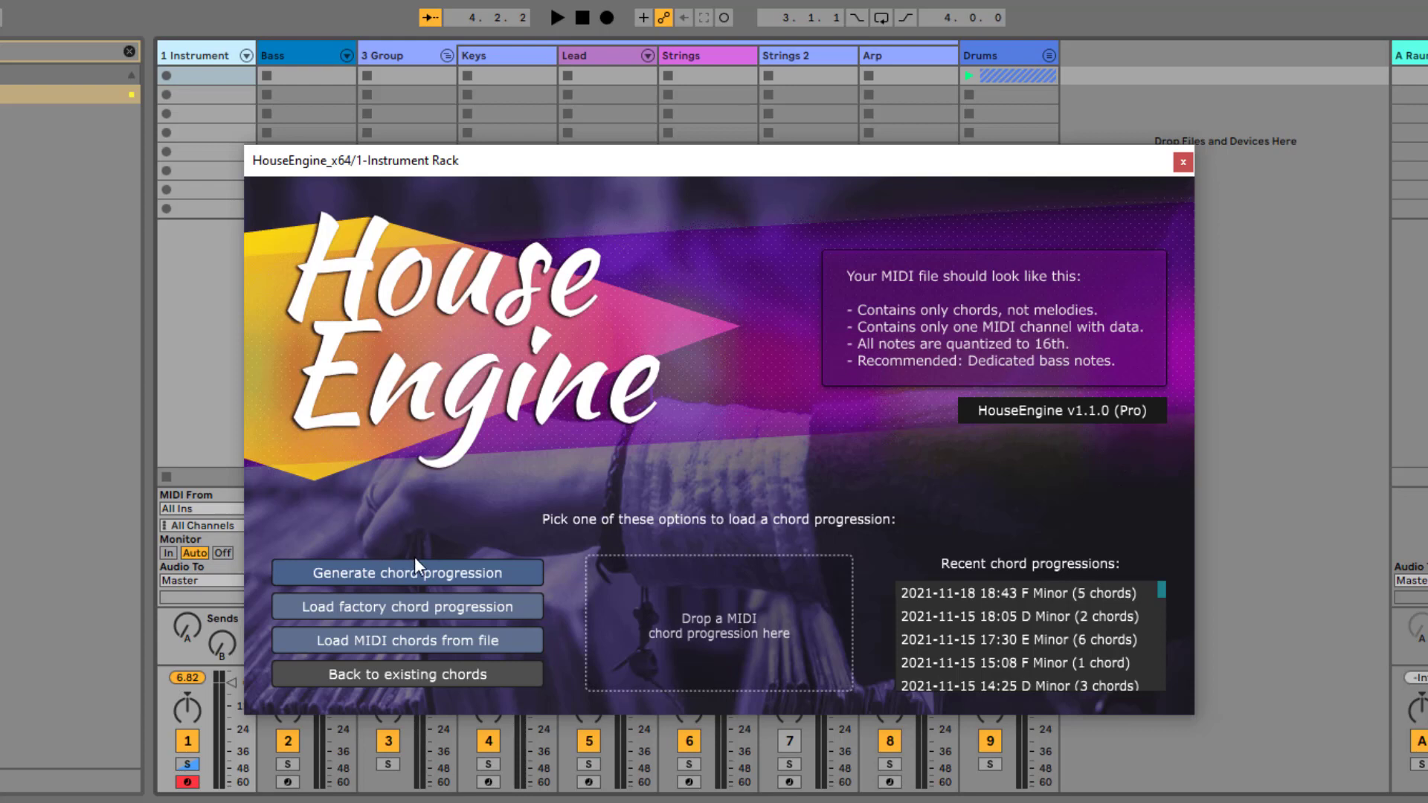
Step: Generate a chord progression with the Classic House algorithm and audition it
left_click(422, 580)
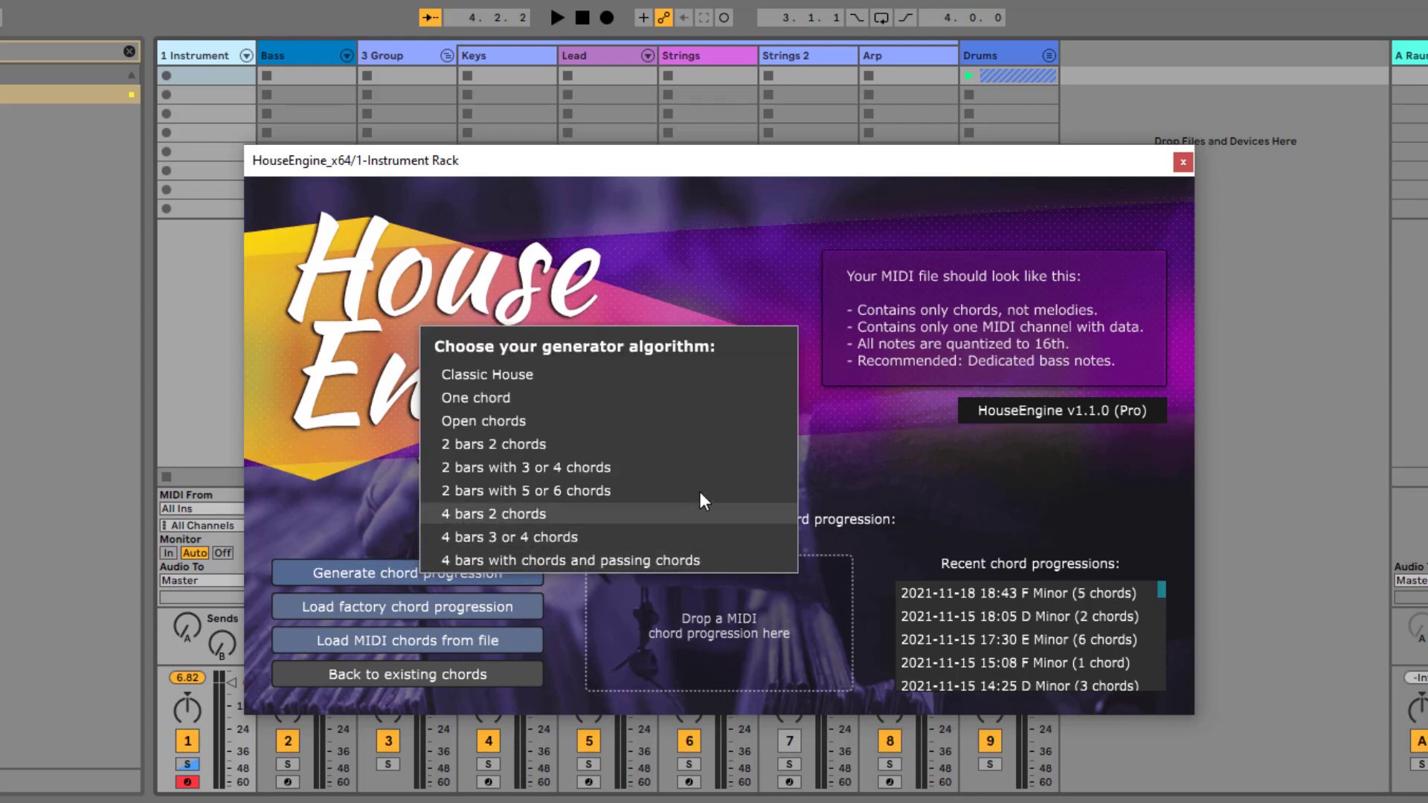
left_click(513, 374)
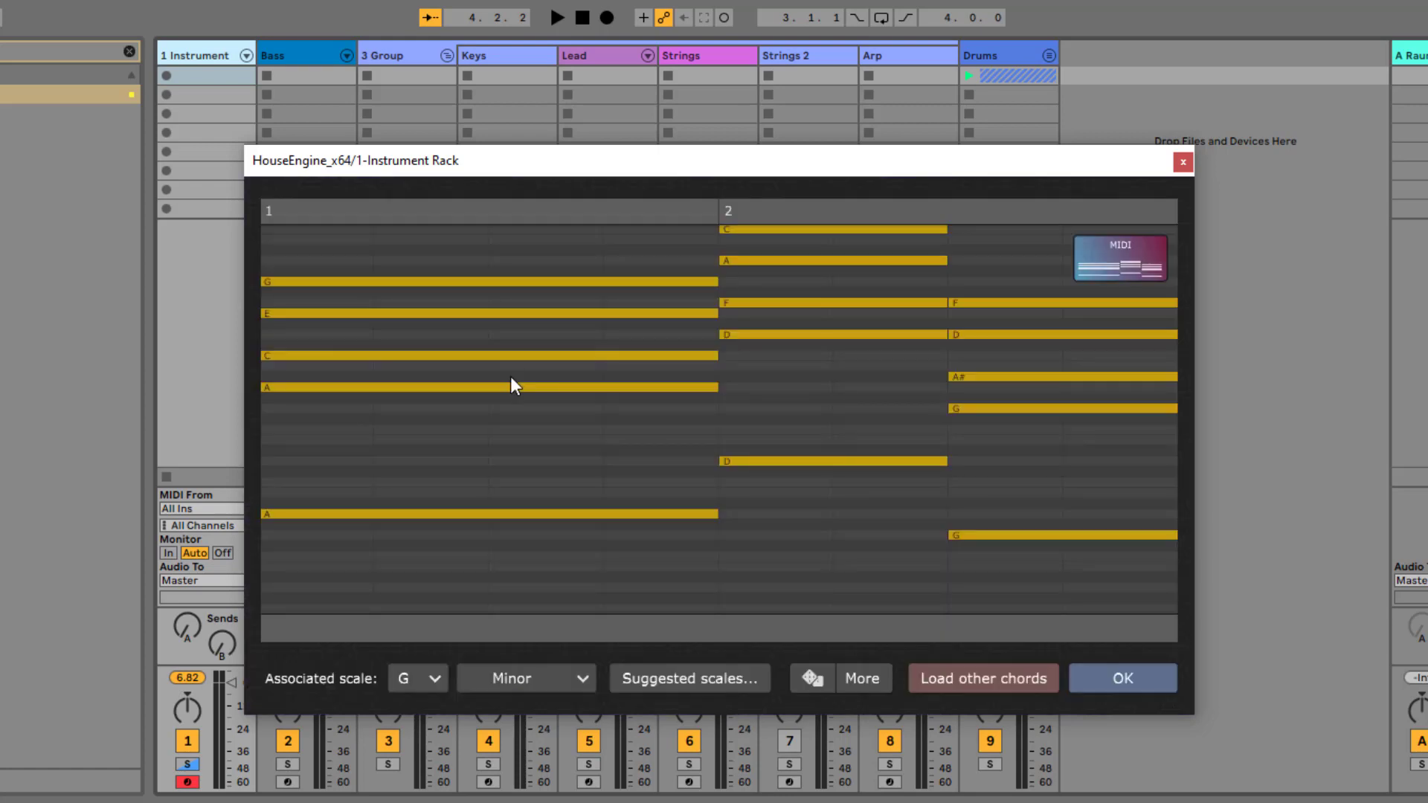
key("space")
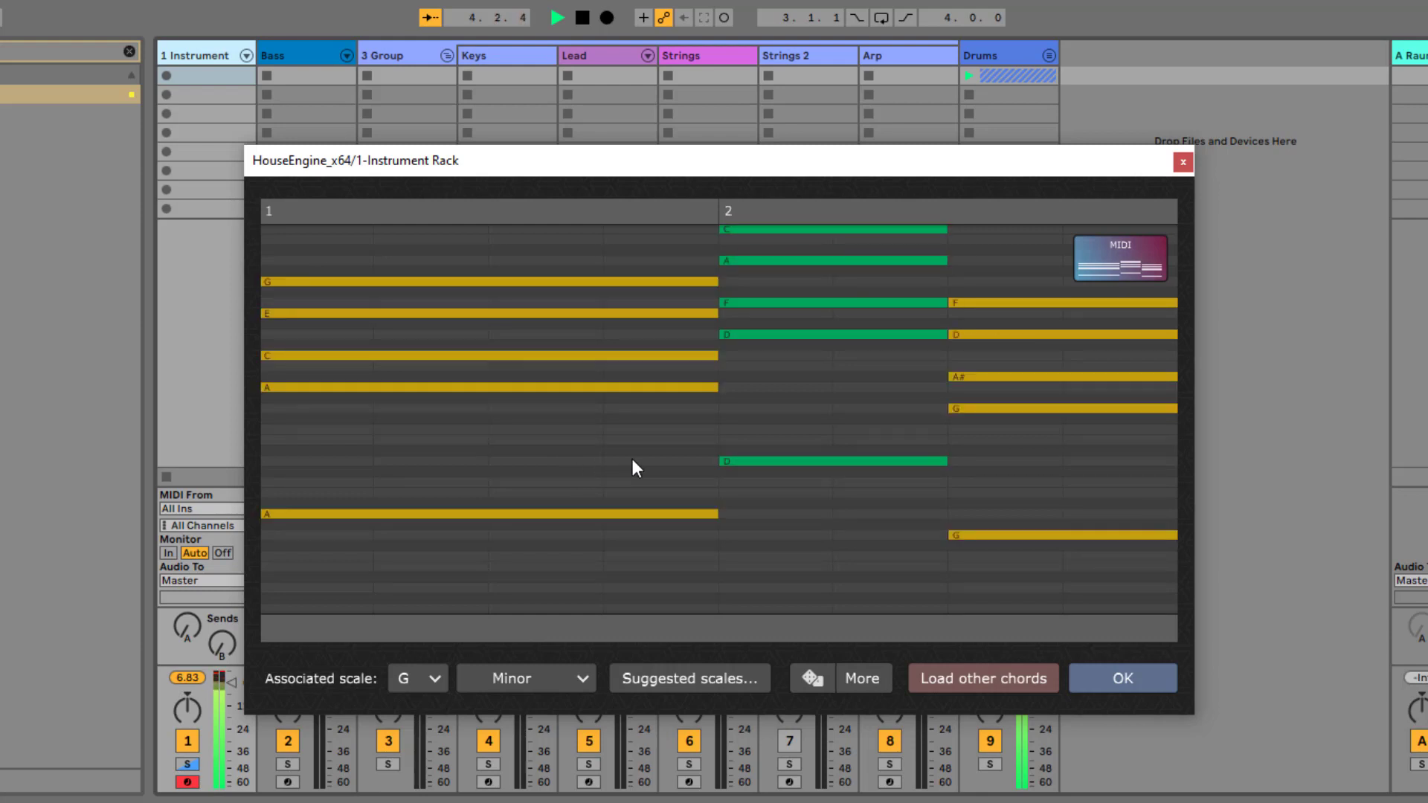
key("space")
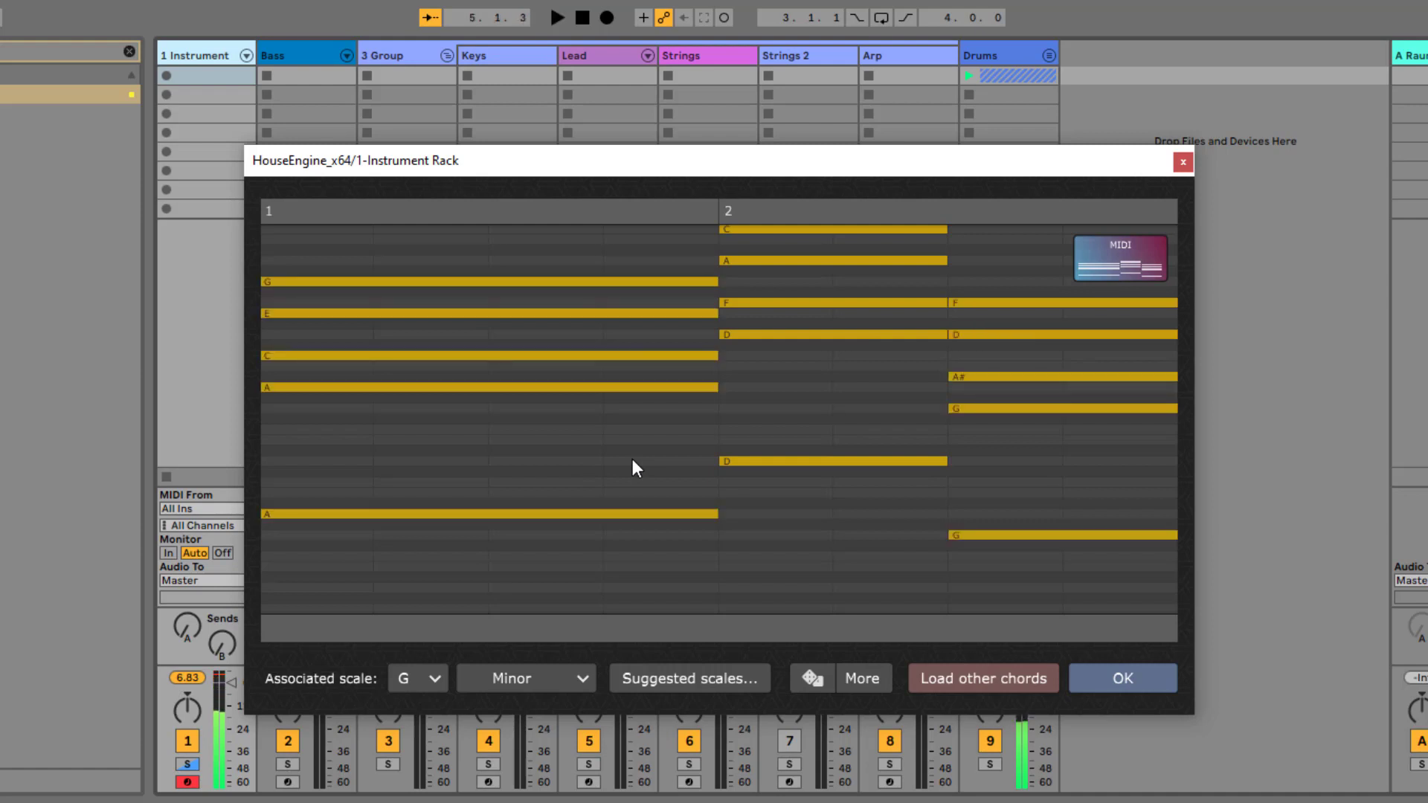
Step: Reroll the chord progression several times and regenerate it with the "4 bars with chords and passing chords" algorithm
left_click(814, 680)
left_click(814, 680)
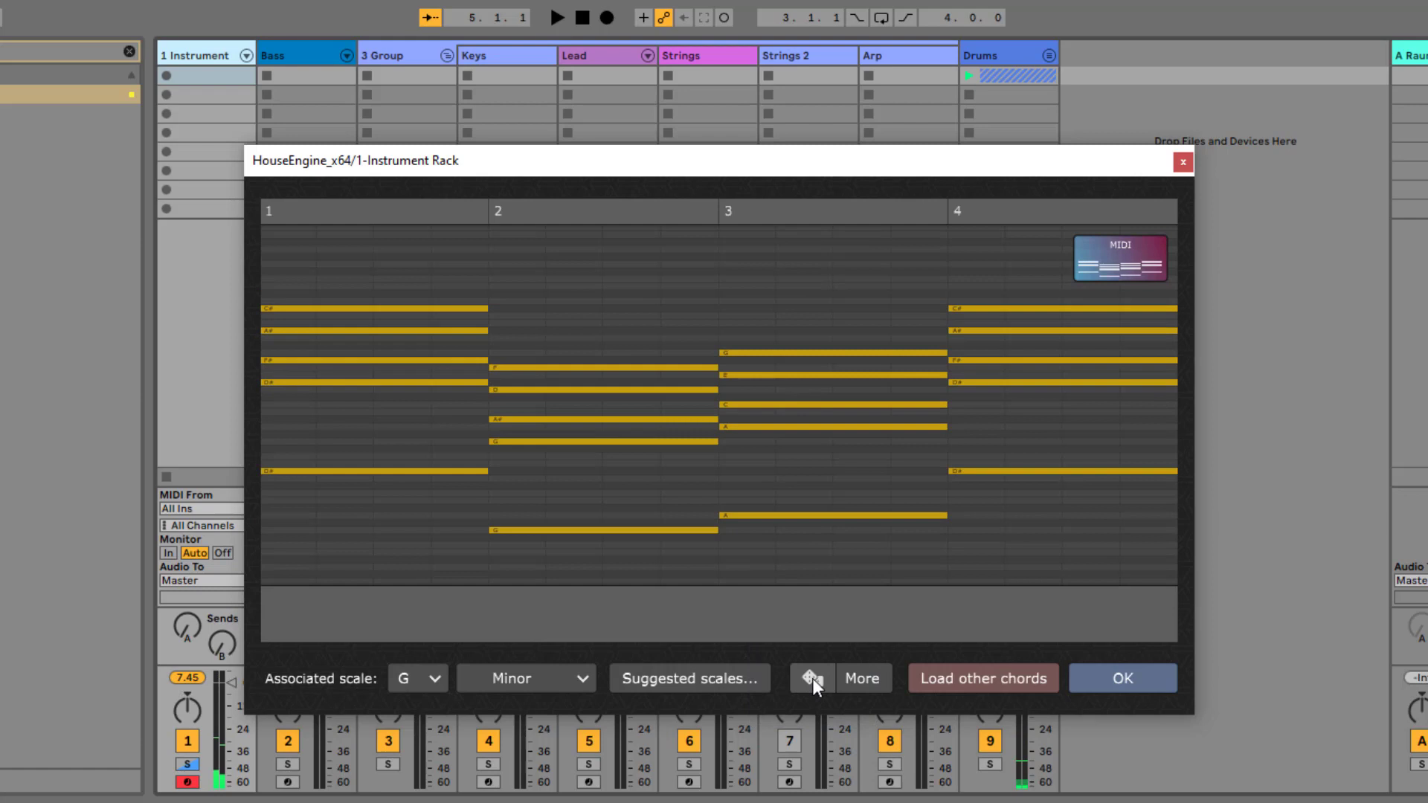
left_click(814, 680)
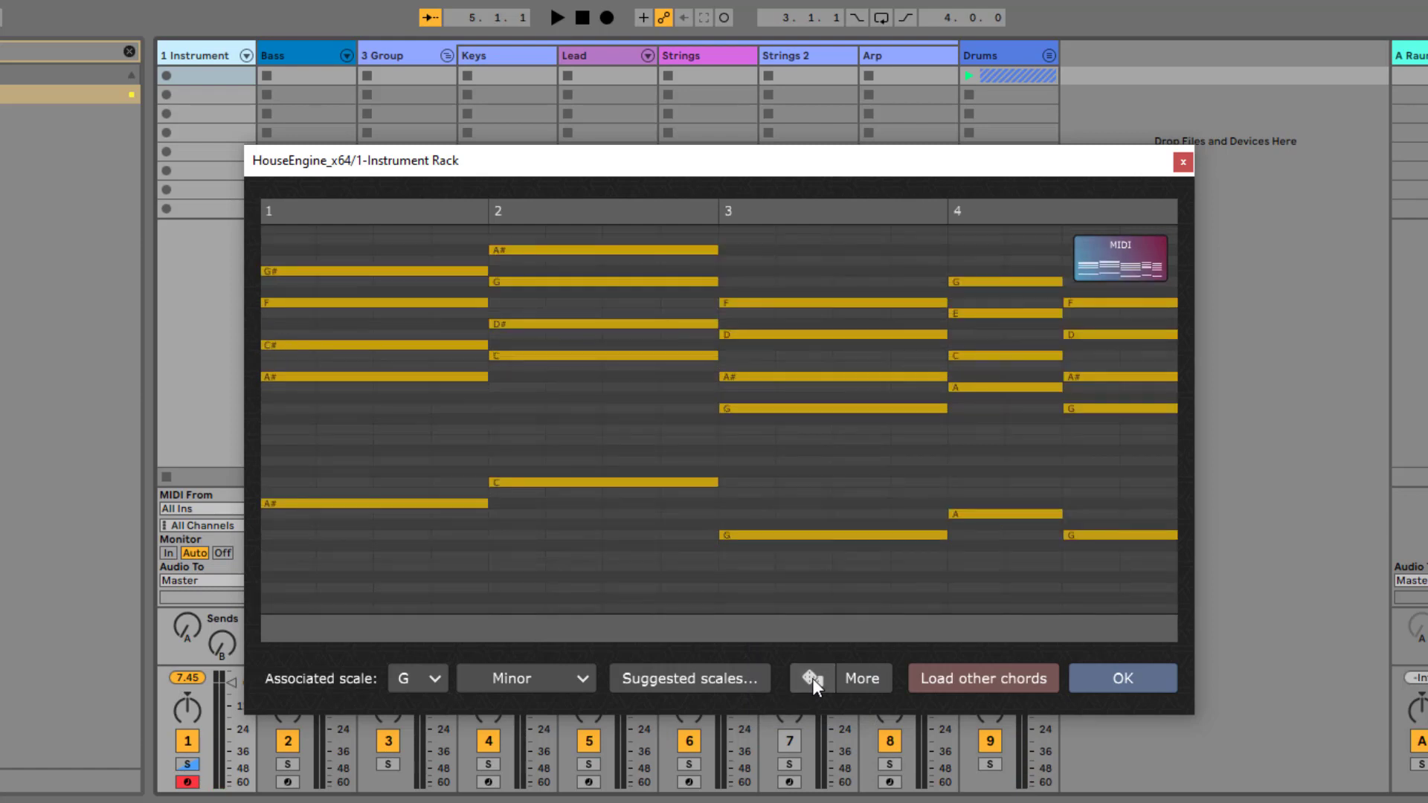
left_click(866, 680)
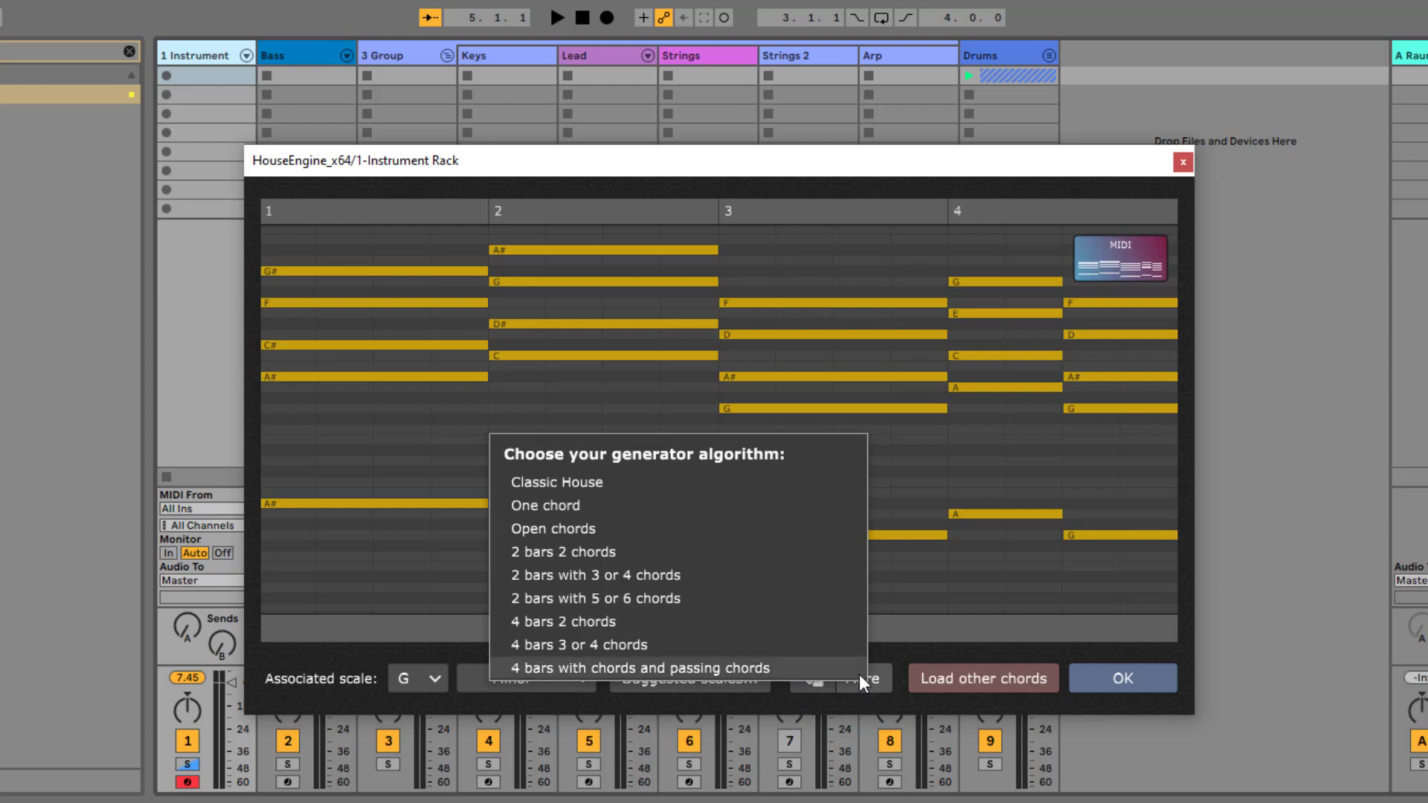
left_click(742, 668)
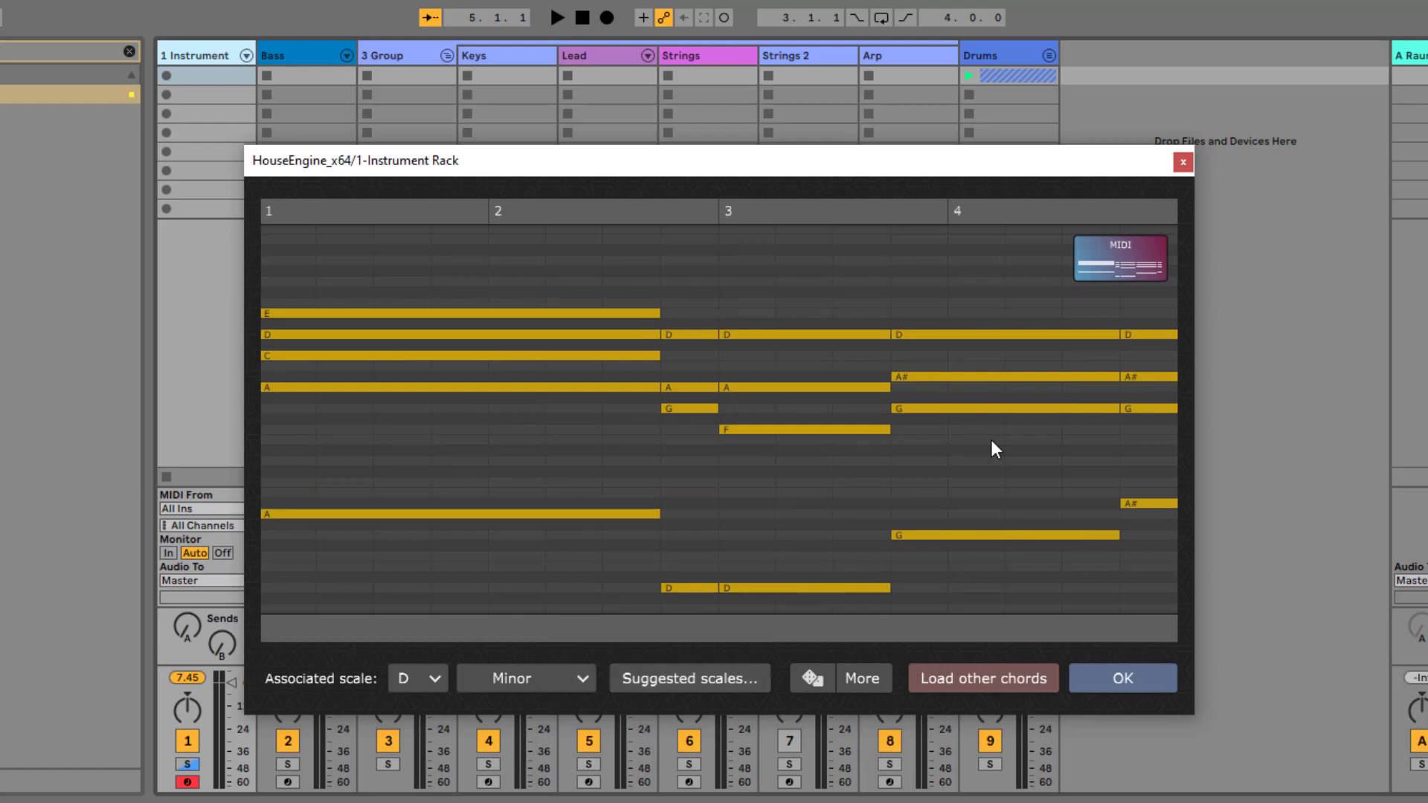
Step: Copy the generated chord progression as MIDI into the Keys track's first clip slot and open its notes
left_click_drag(1115, 256, 492, 77)
double_click(512, 77)
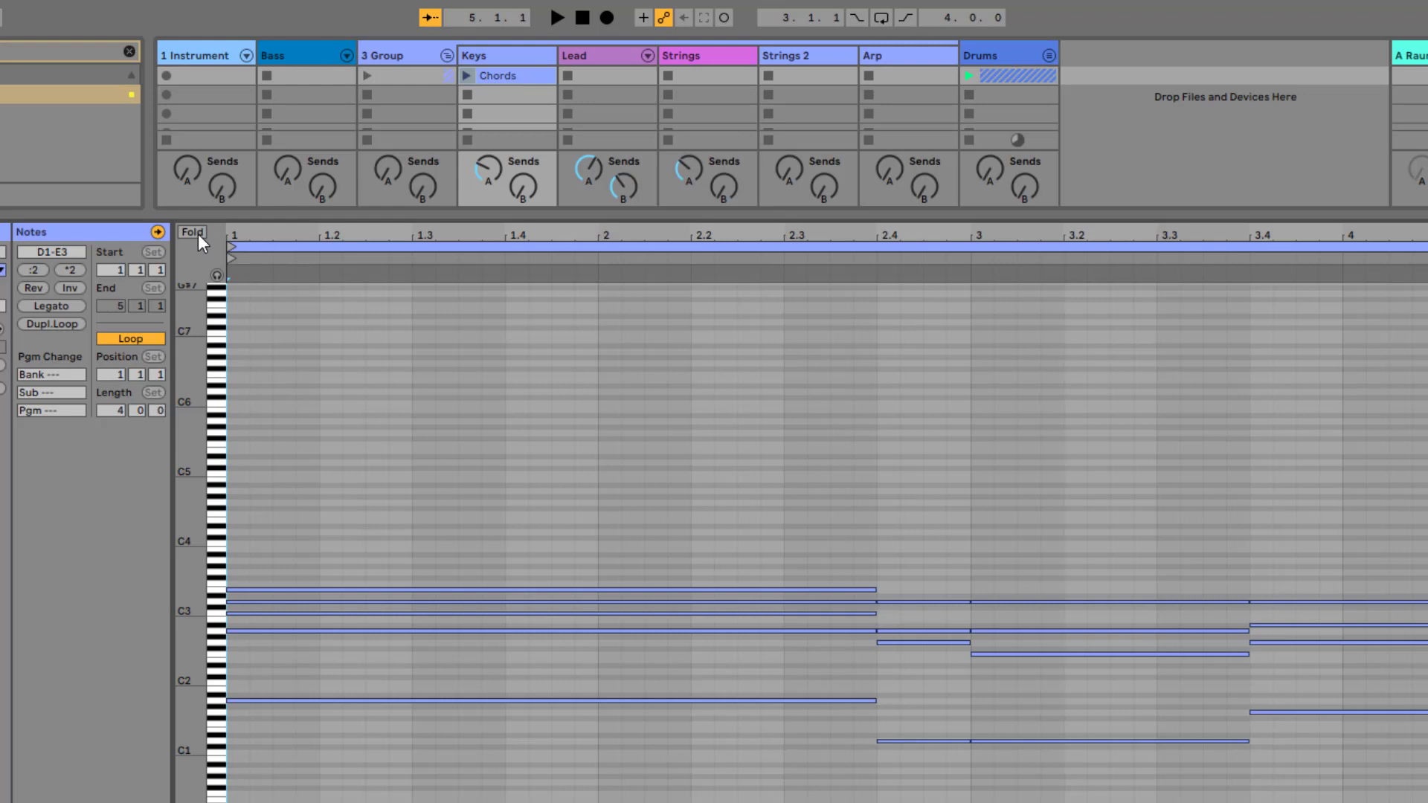
key("ctrl+a")
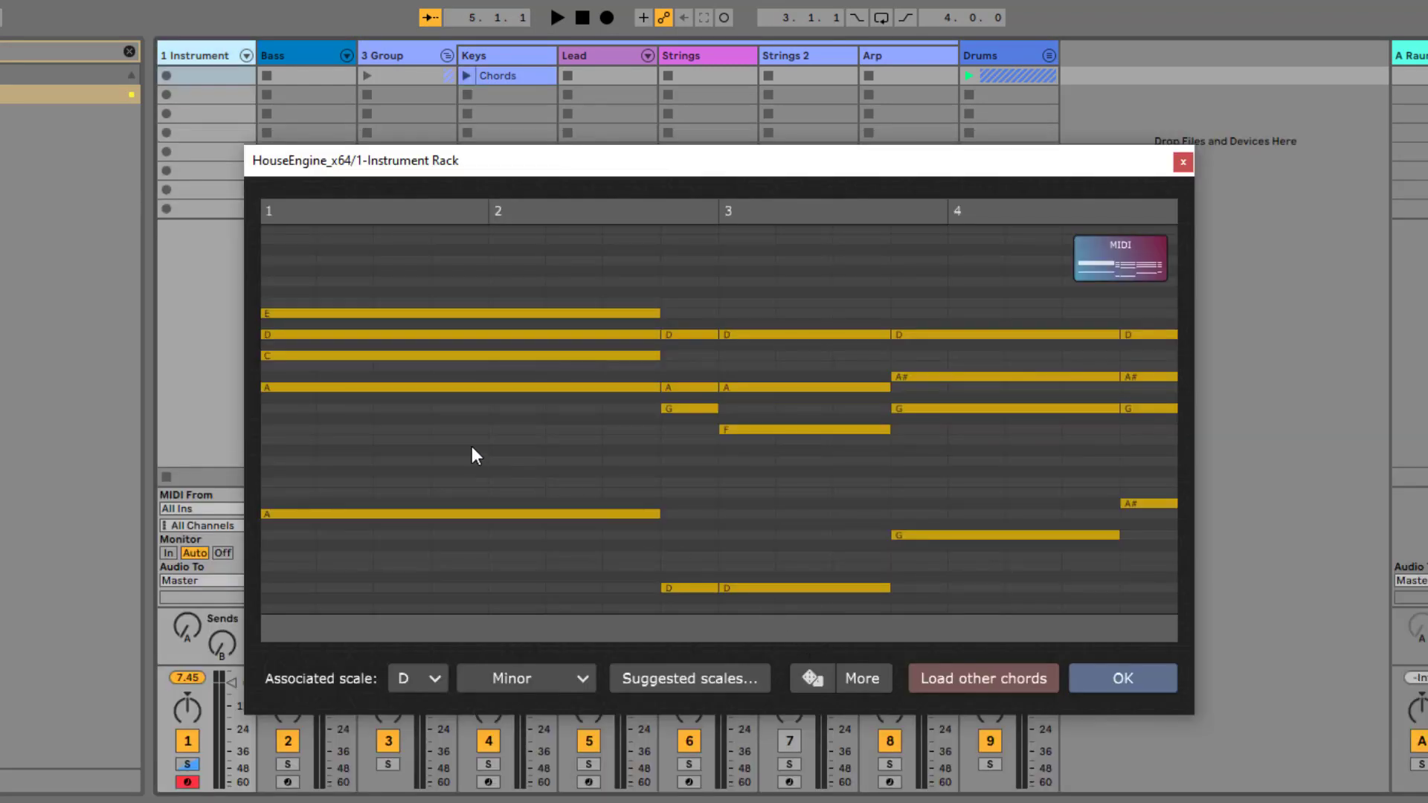
Step: Change the first chord, including its bass note, to C m9+5 and accept the chord progression
left_click(474, 403)
right_click(466, 424)
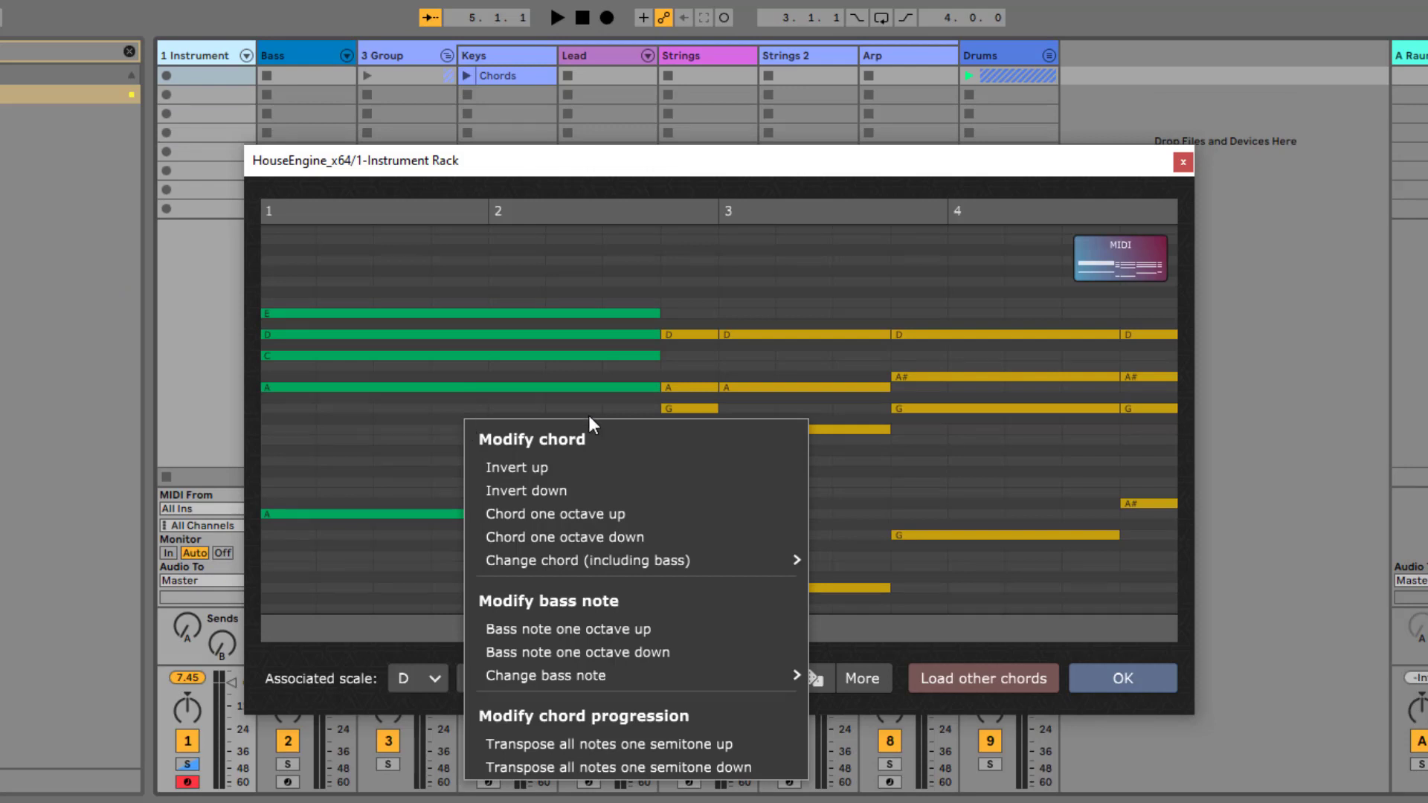
mouse_move(699, 571)
mouse_move(848, 316)
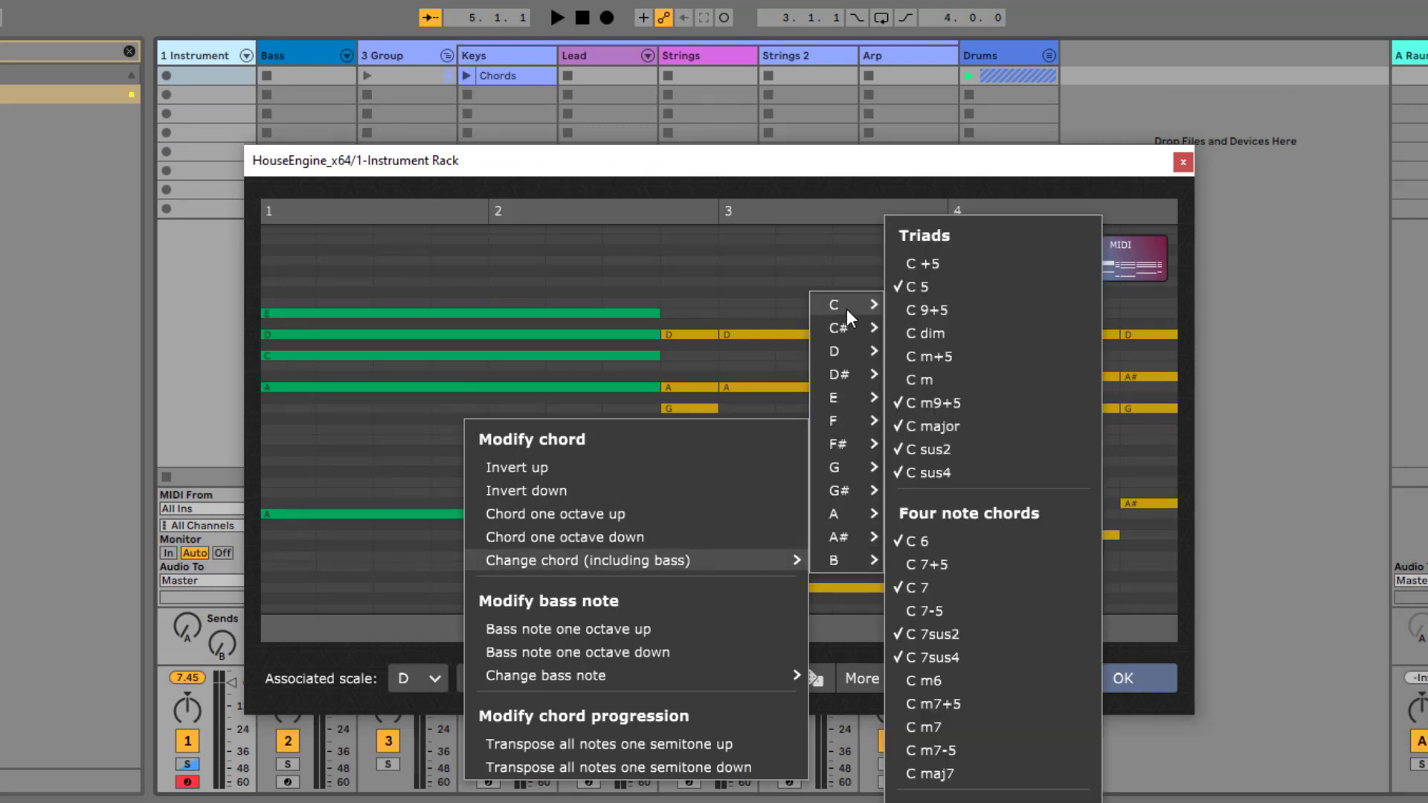
left_click(989, 411)
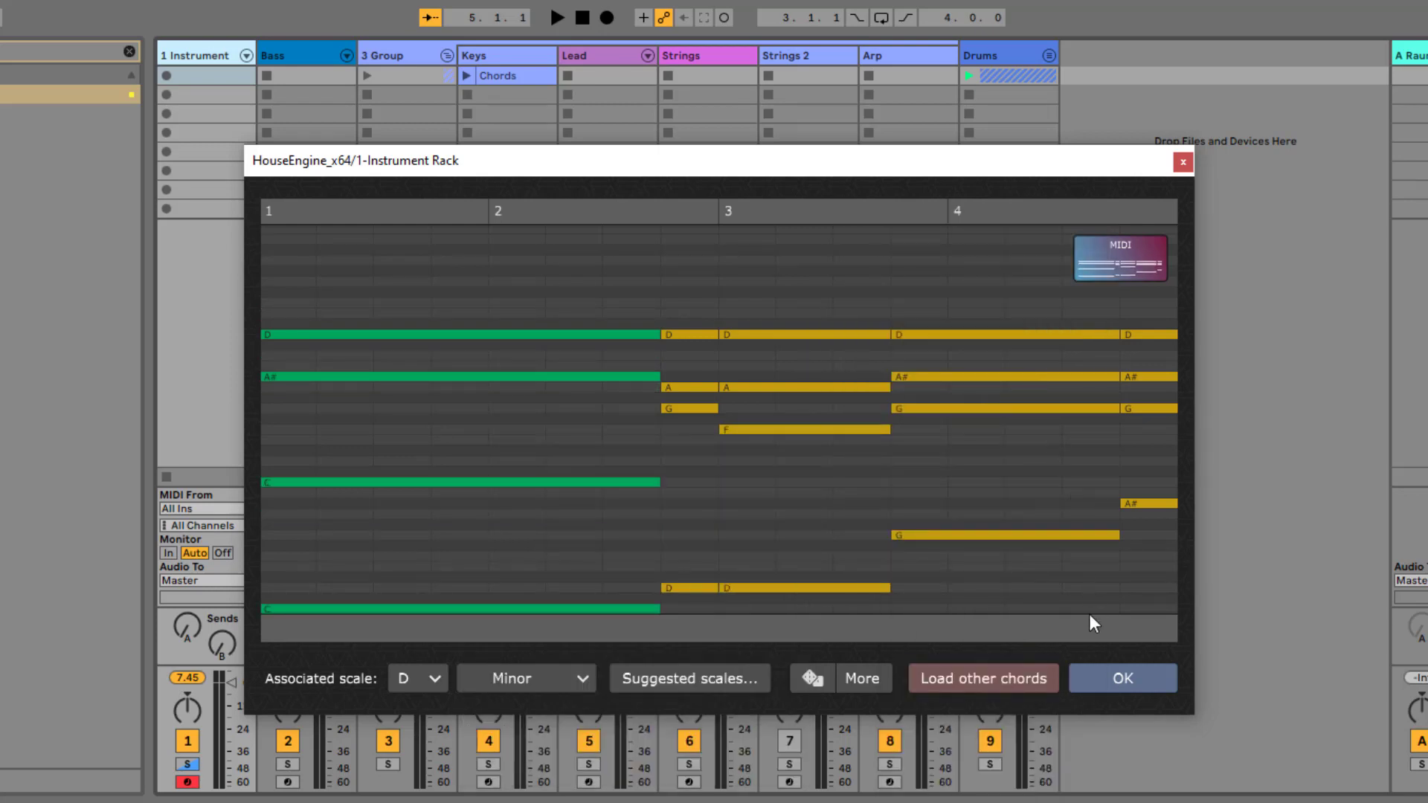
left_click(1122, 677)
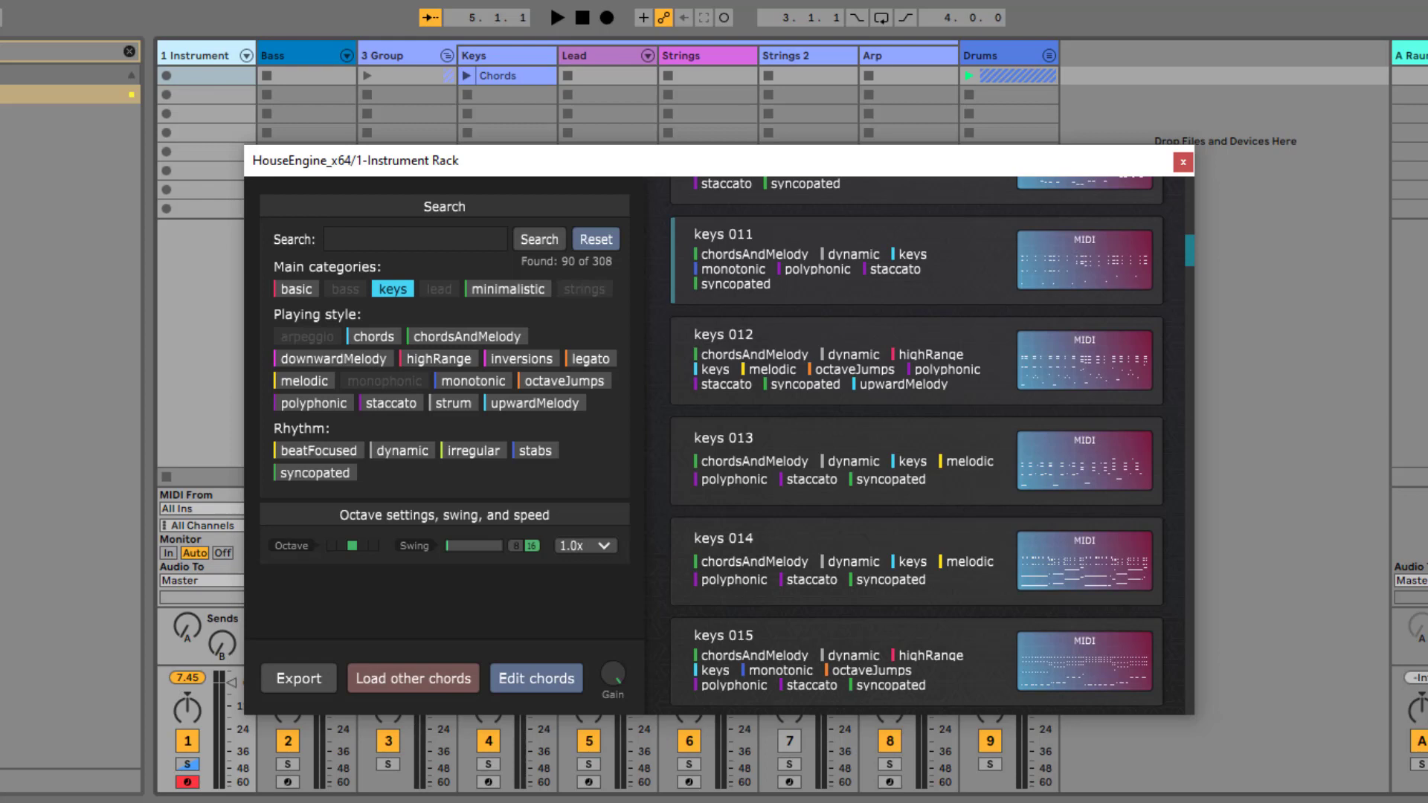
Step: Audition the keys 011 phrase over the accepted chord progression
left_click(814, 271)
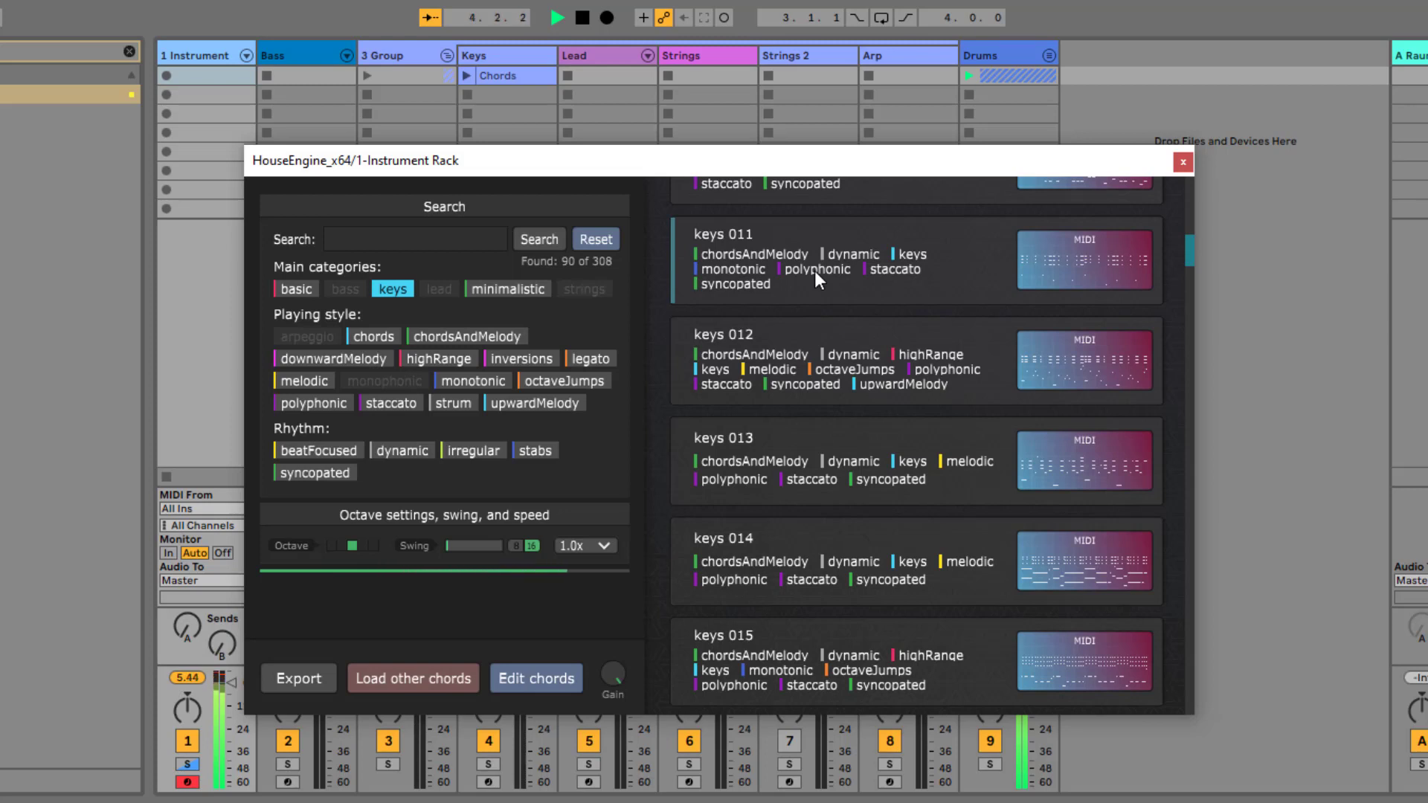
key("space")
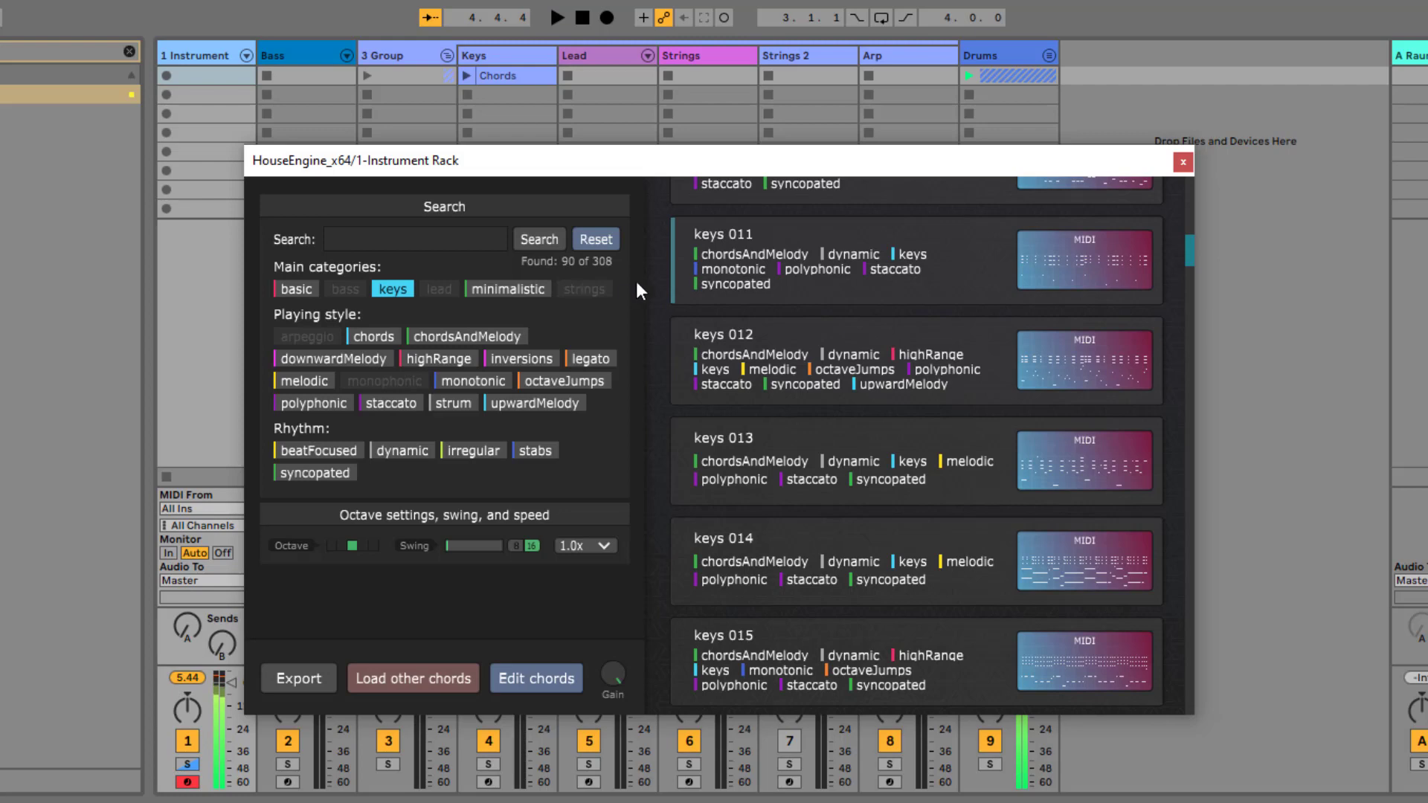
Step: Filter the phrases by the arpeggio playing style instead of keys and place arpeggio 007 in the Arp track's first clip slot
left_click(393, 288)
left_click(306, 337)
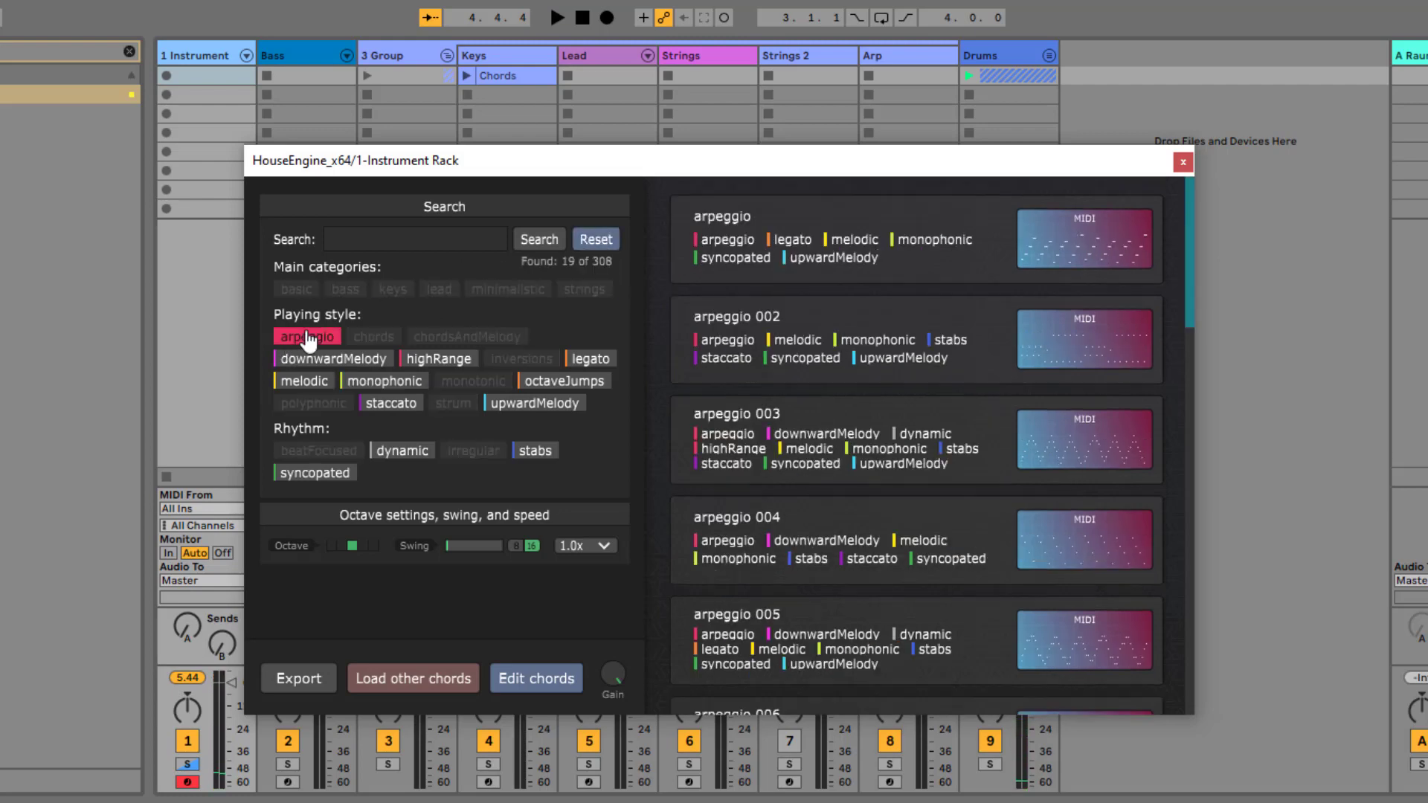
scroll(861, 415, "down", 3)
left_click(845, 508)
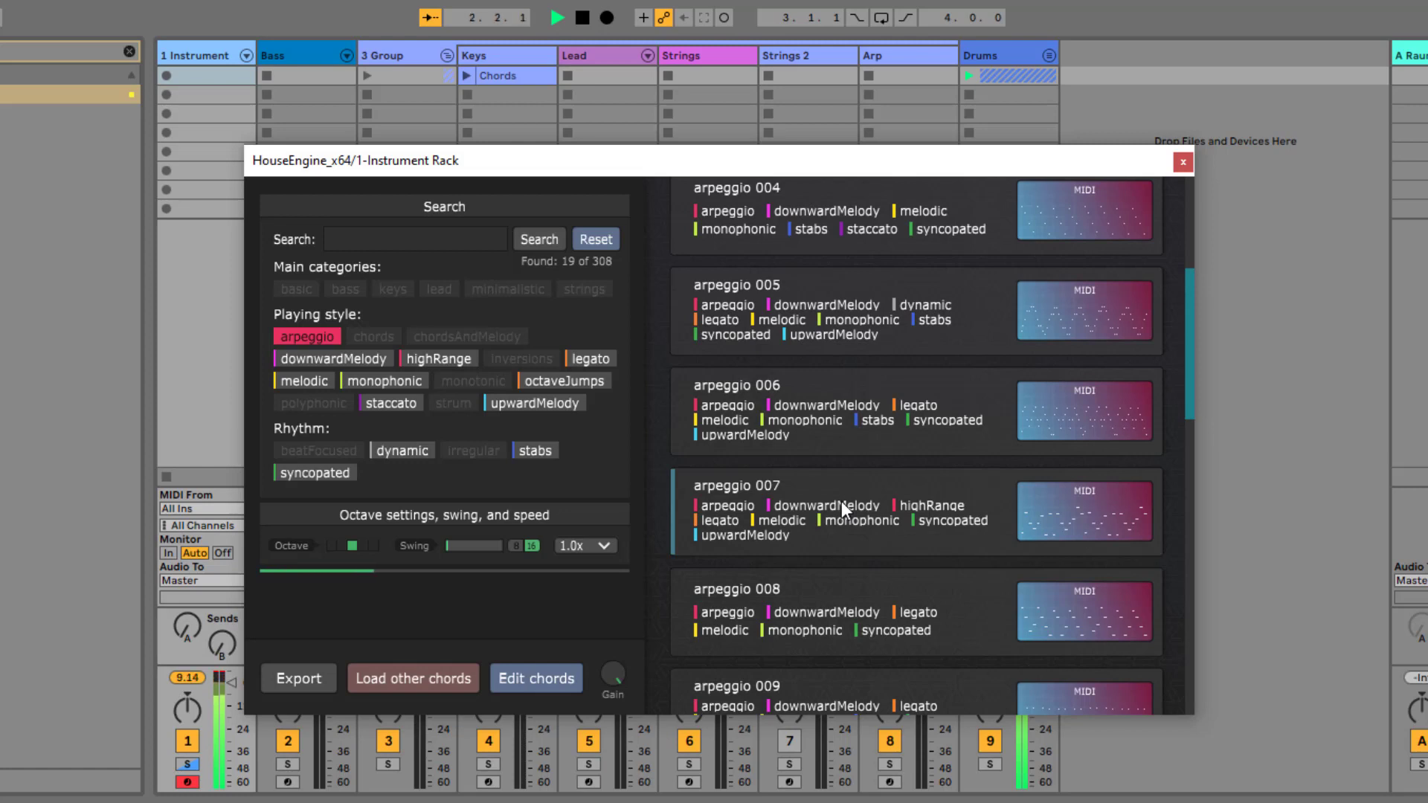
key("space")
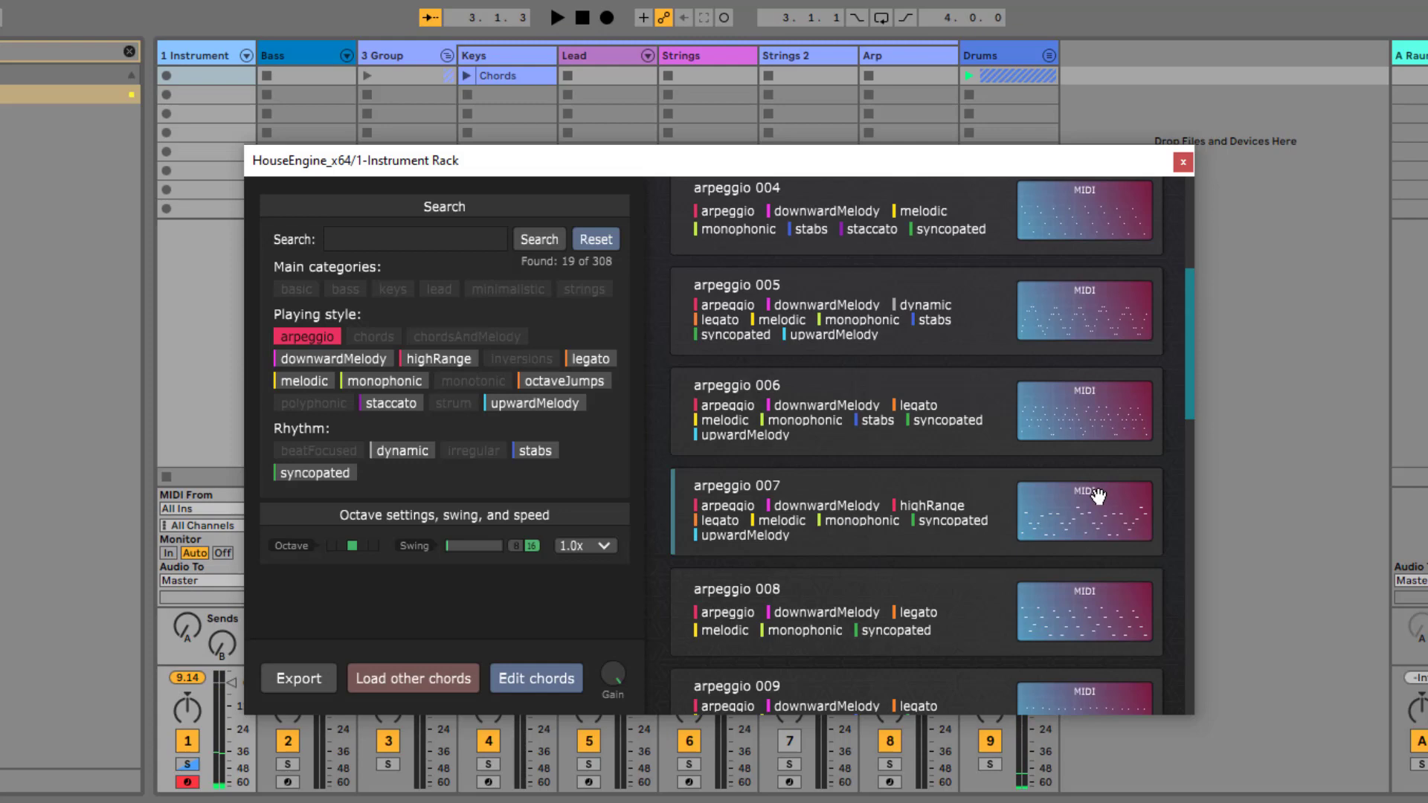
left_click_drag(1076, 511, 894, 74)
double_click(898, 75)
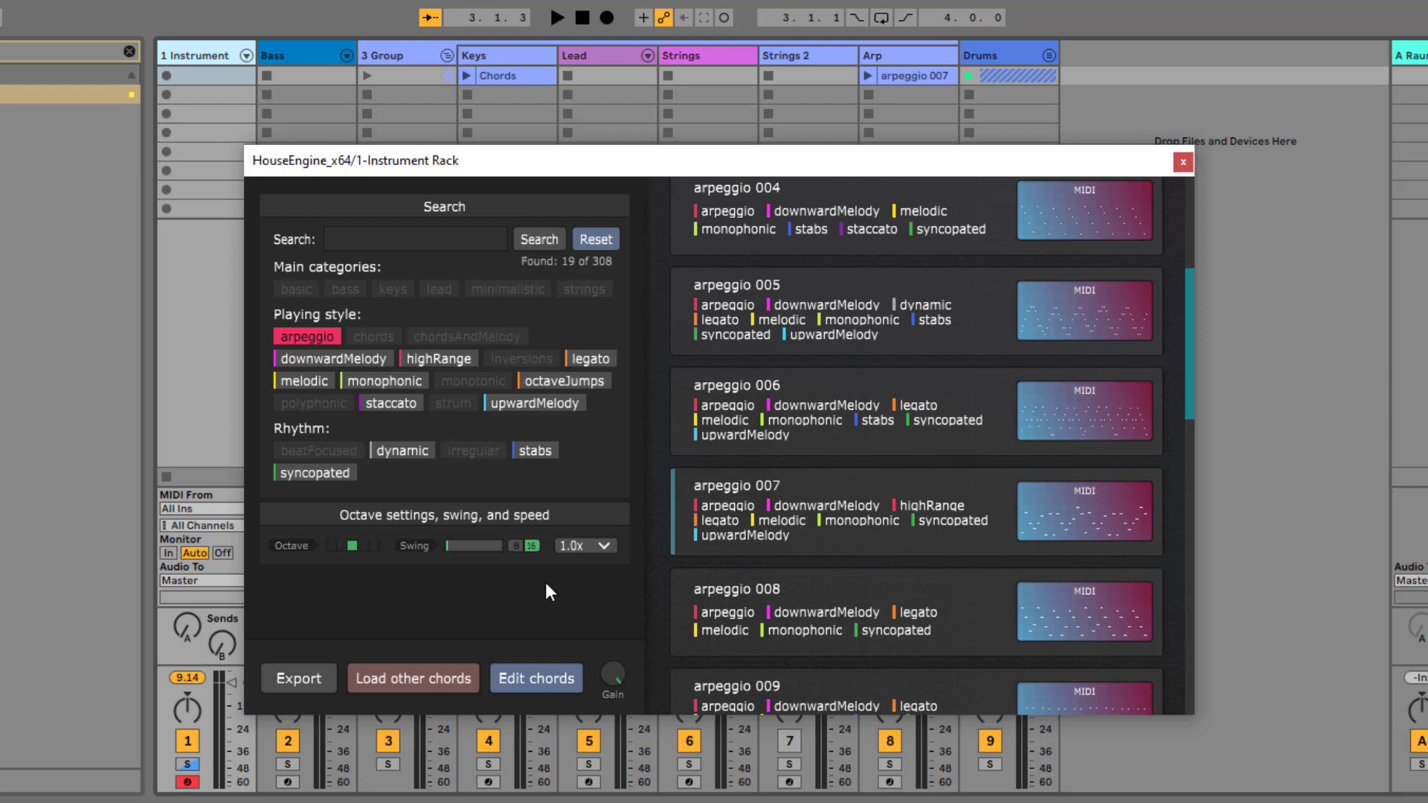
Step: Reset the phrase filter, show only the keys category, and audition keys 008 at 1.0x speed
left_click(595, 239)
left_click(393, 288)
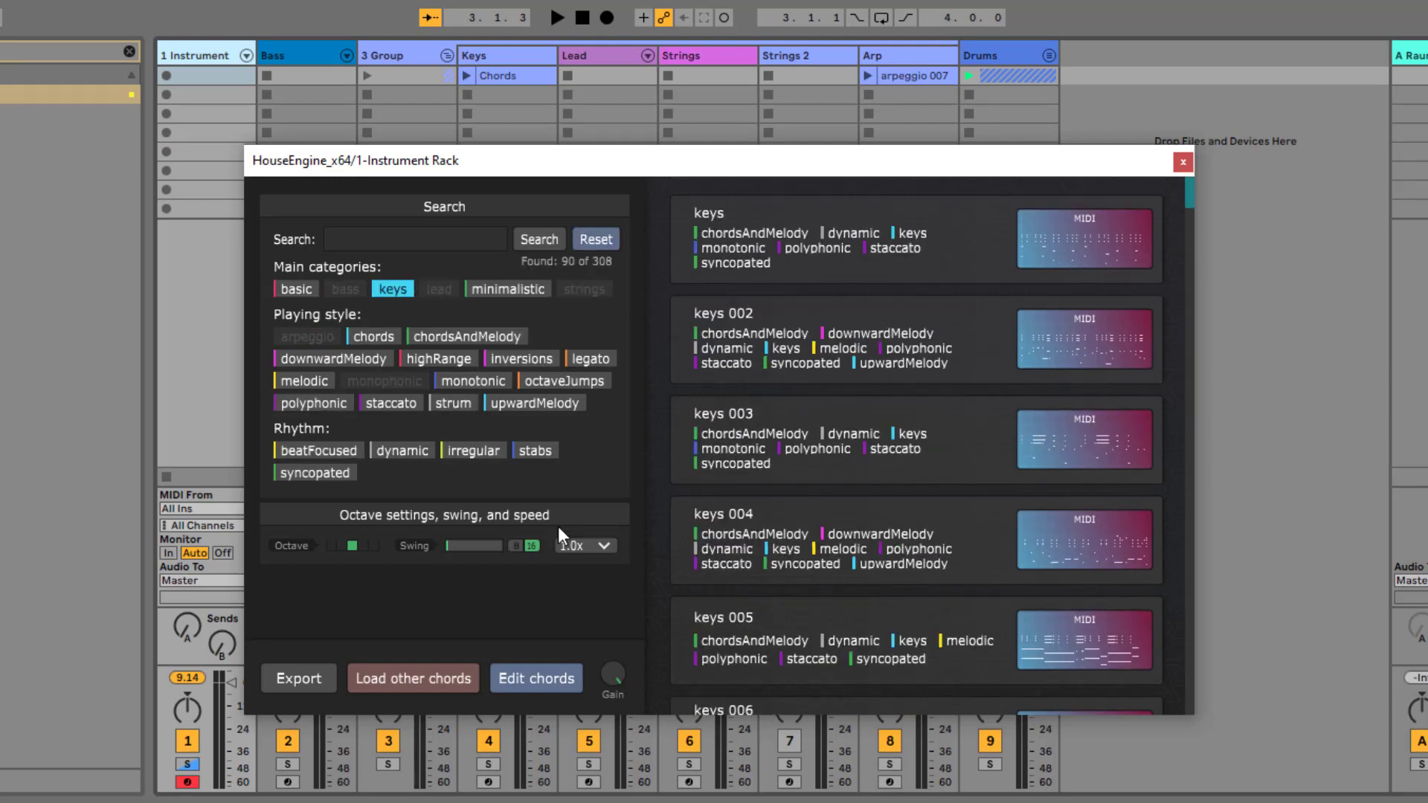
left_click(604, 548)
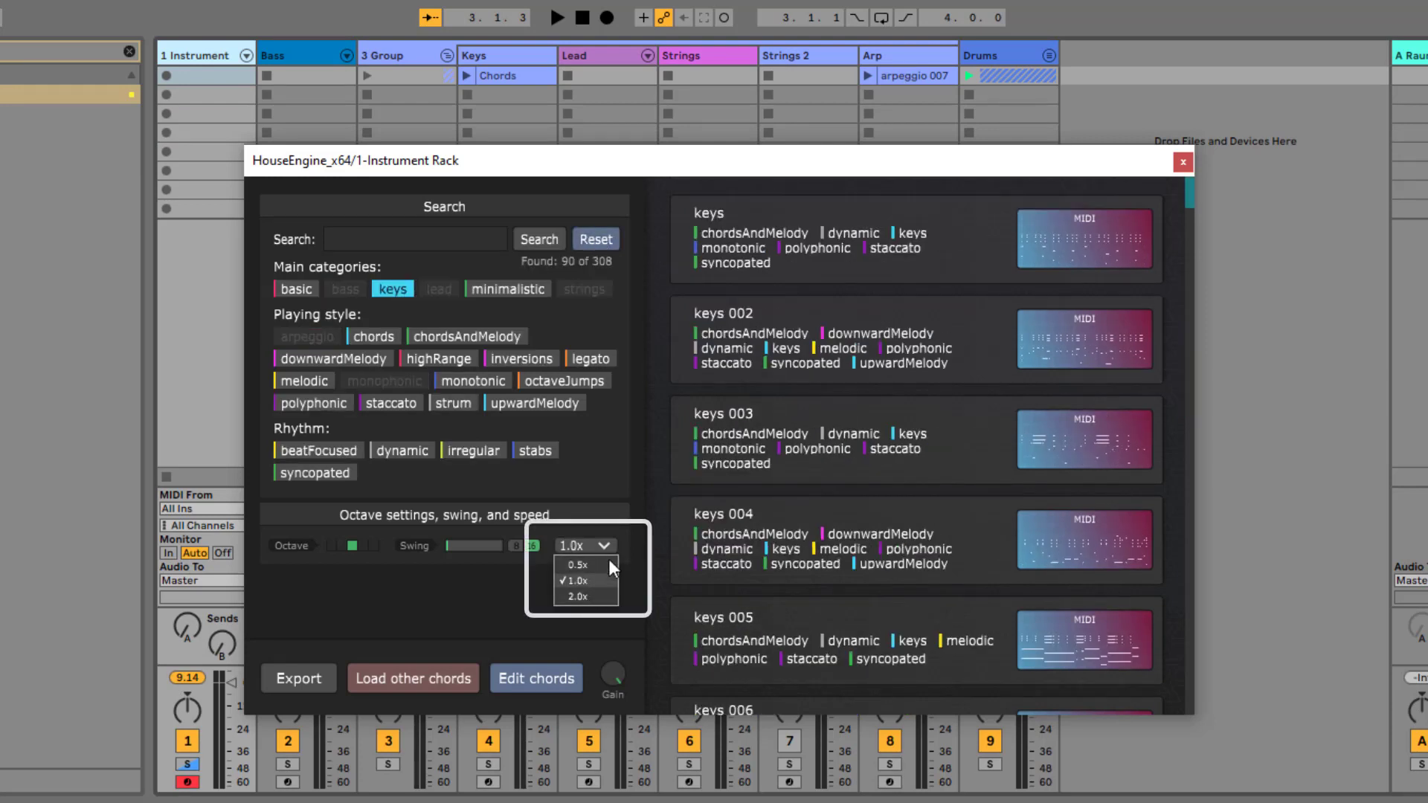
left_click(526, 572)
scroll(783, 494, "down", 5)
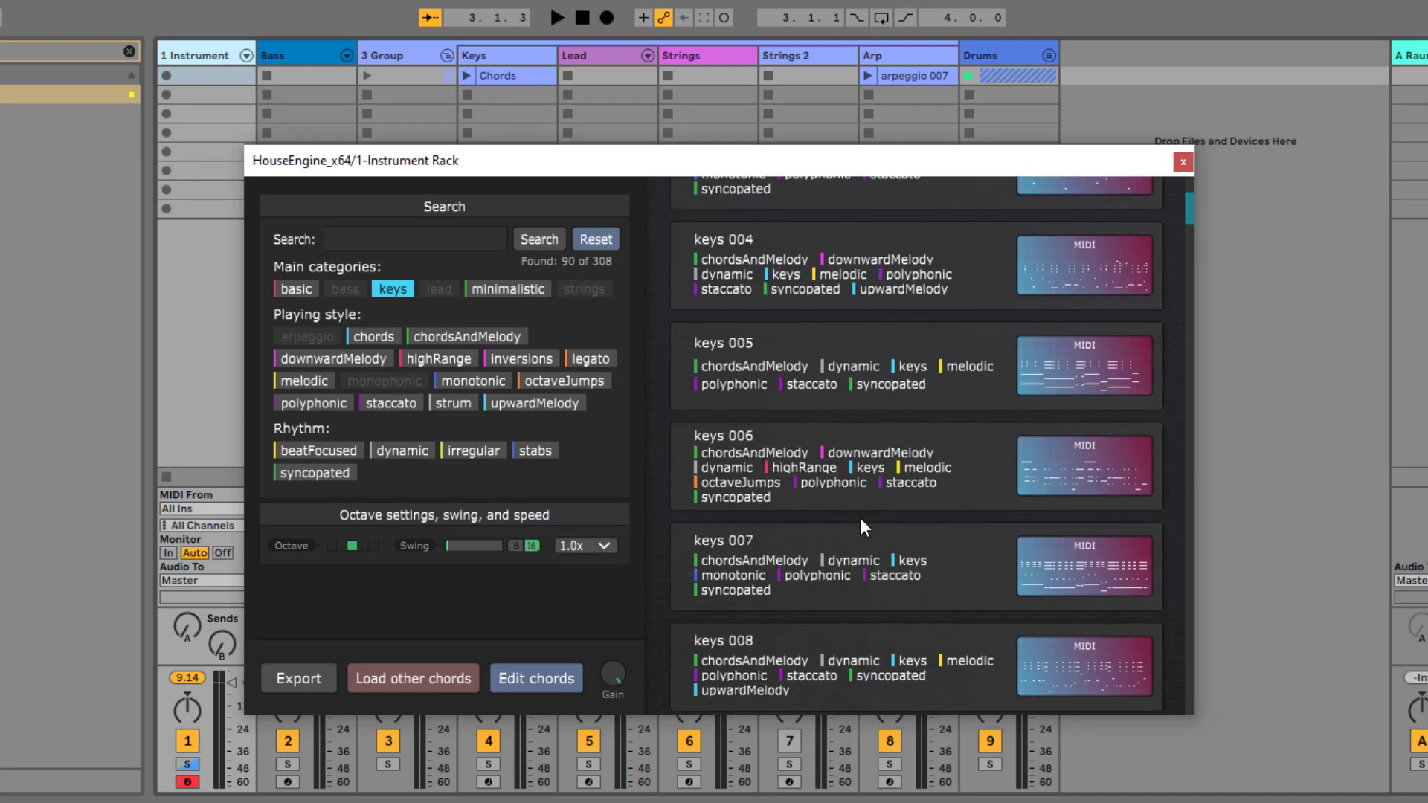
scroll(855, 529, "down", 1)
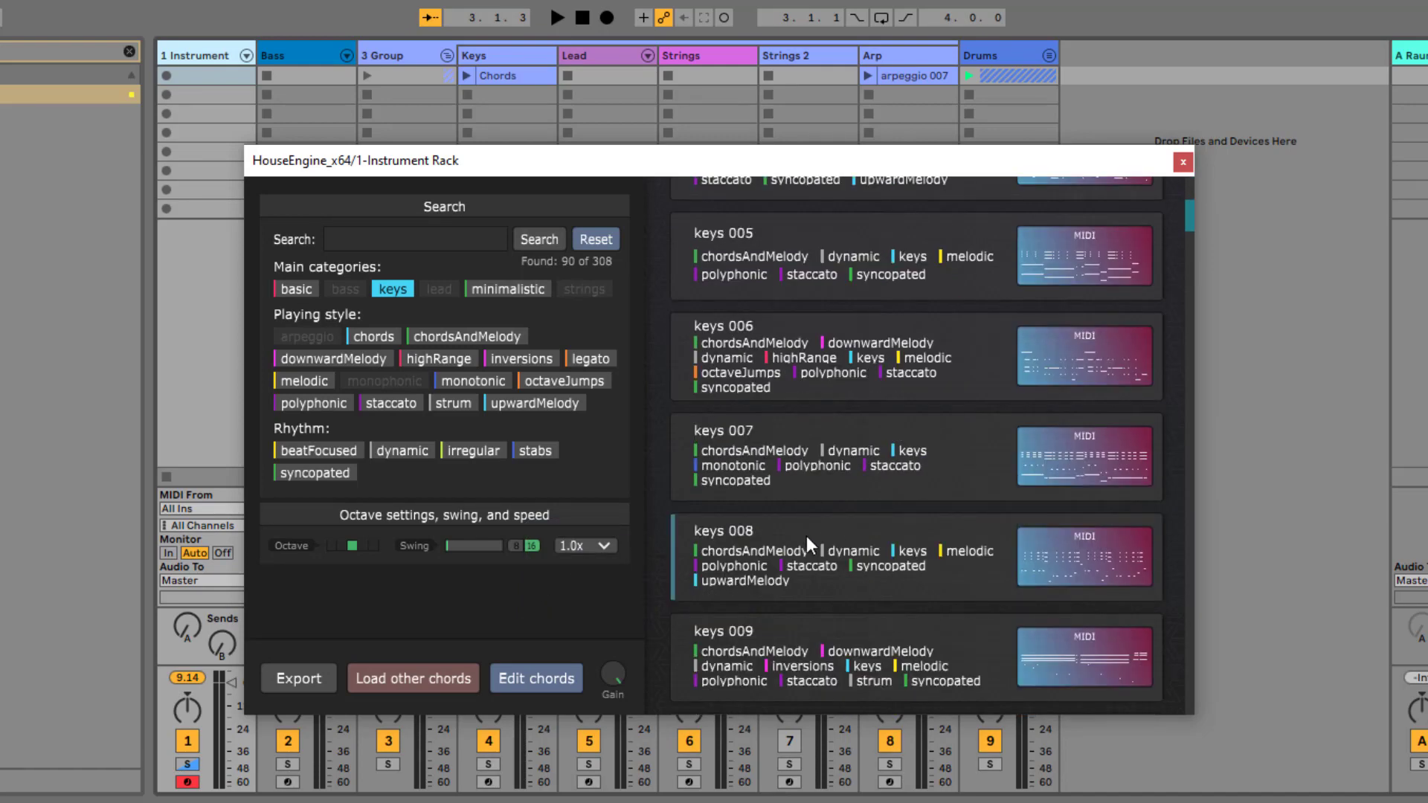
key("space")
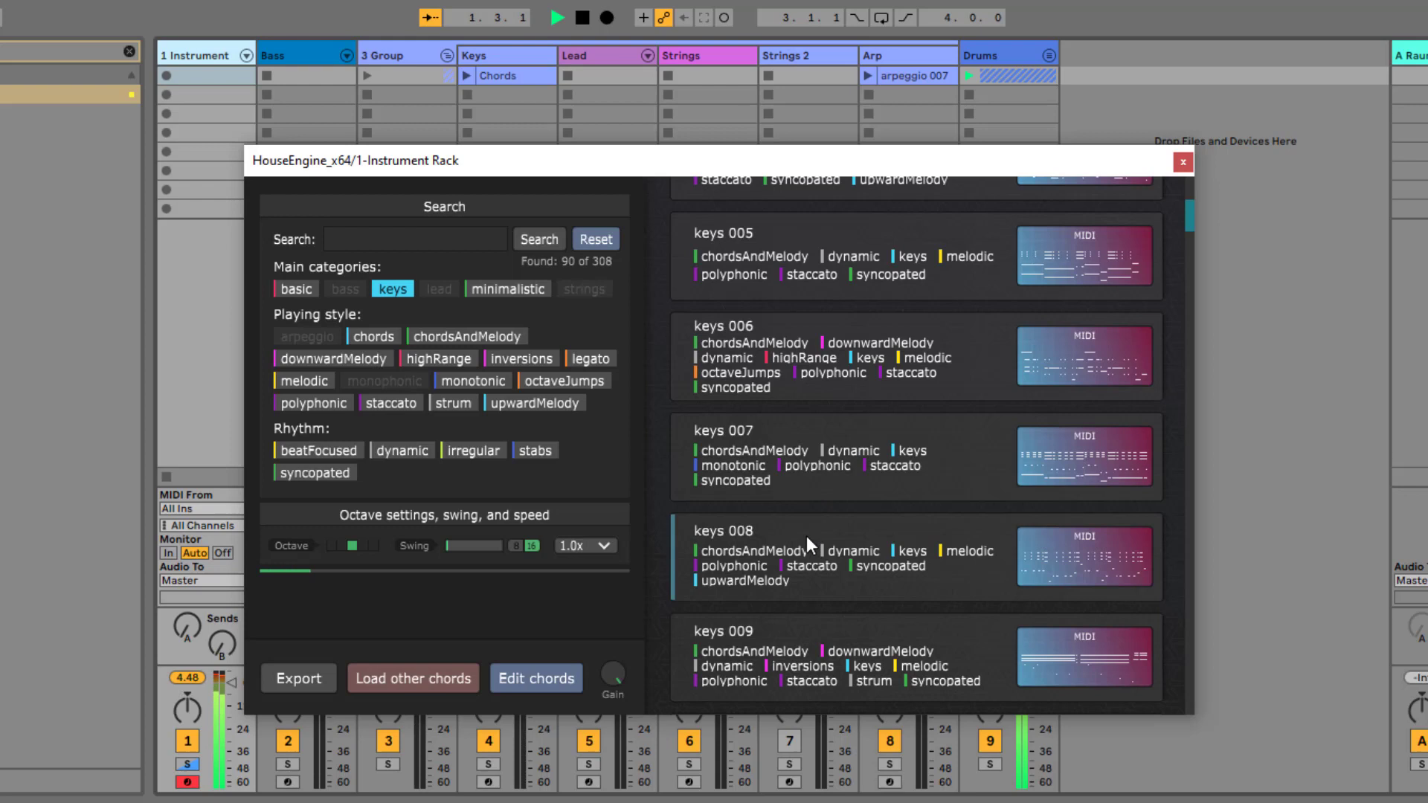
key("space")
Step: Set the phrase speed to 0.5x and audition keys 008 at that speed
left_click(608, 550)
left_click(593, 562)
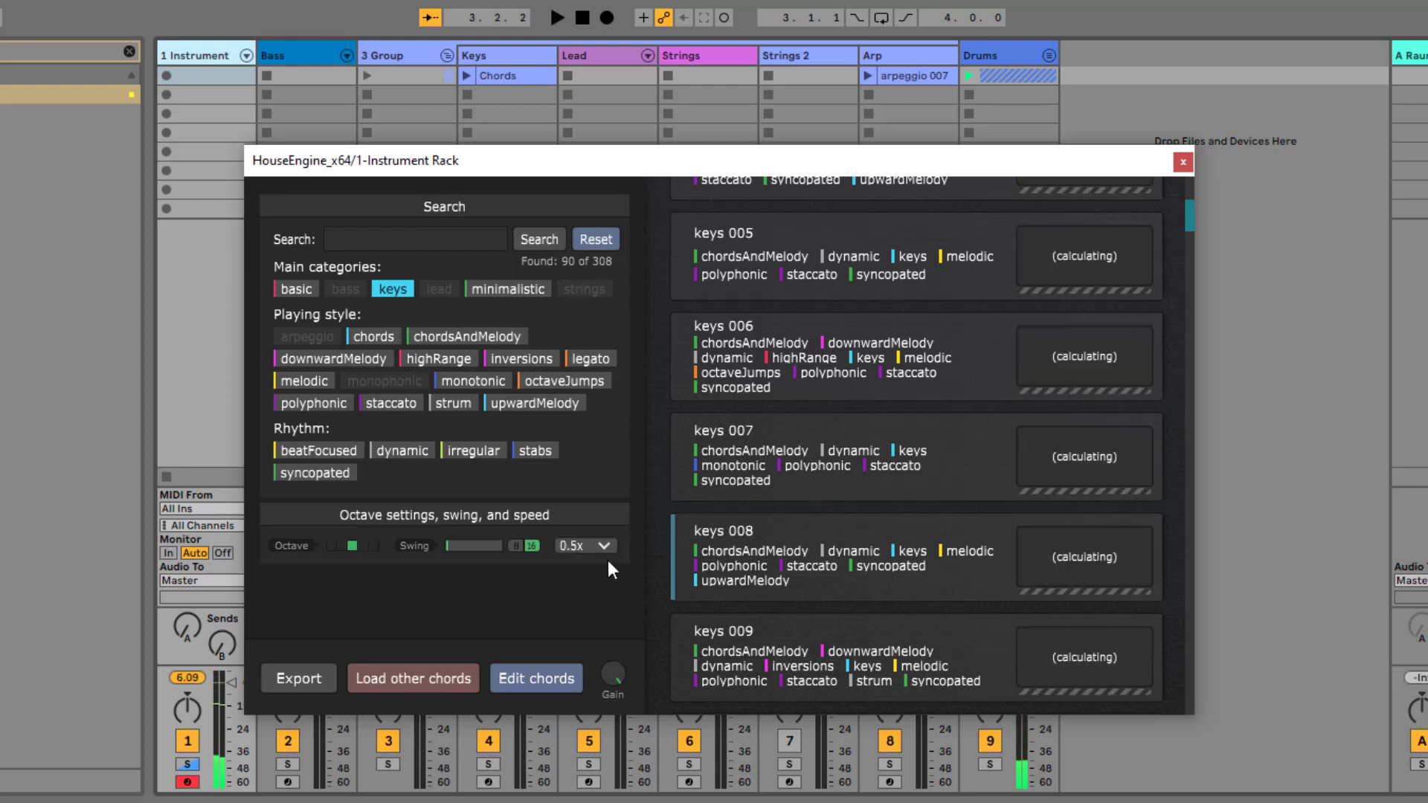
key("space")
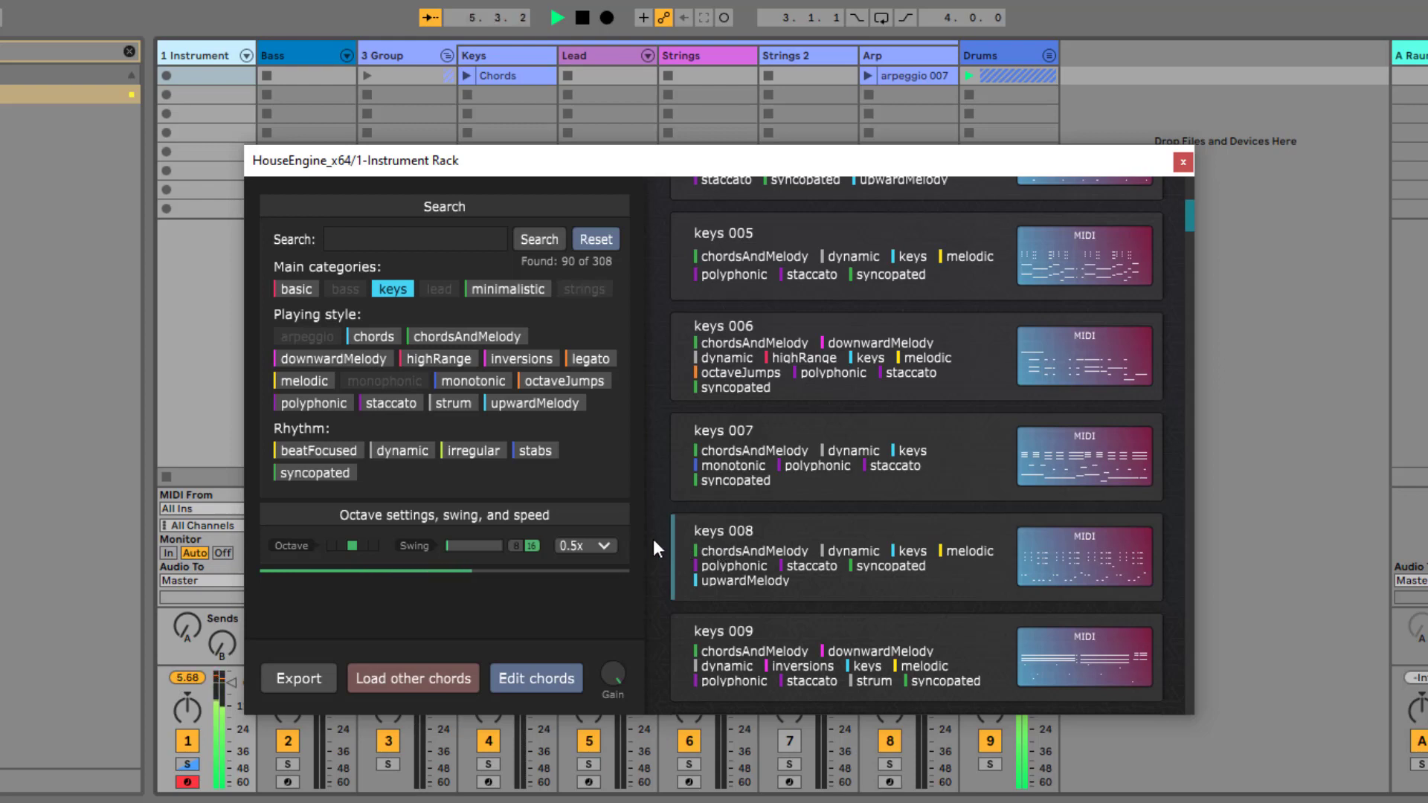
key("space")
left_click(606, 546)
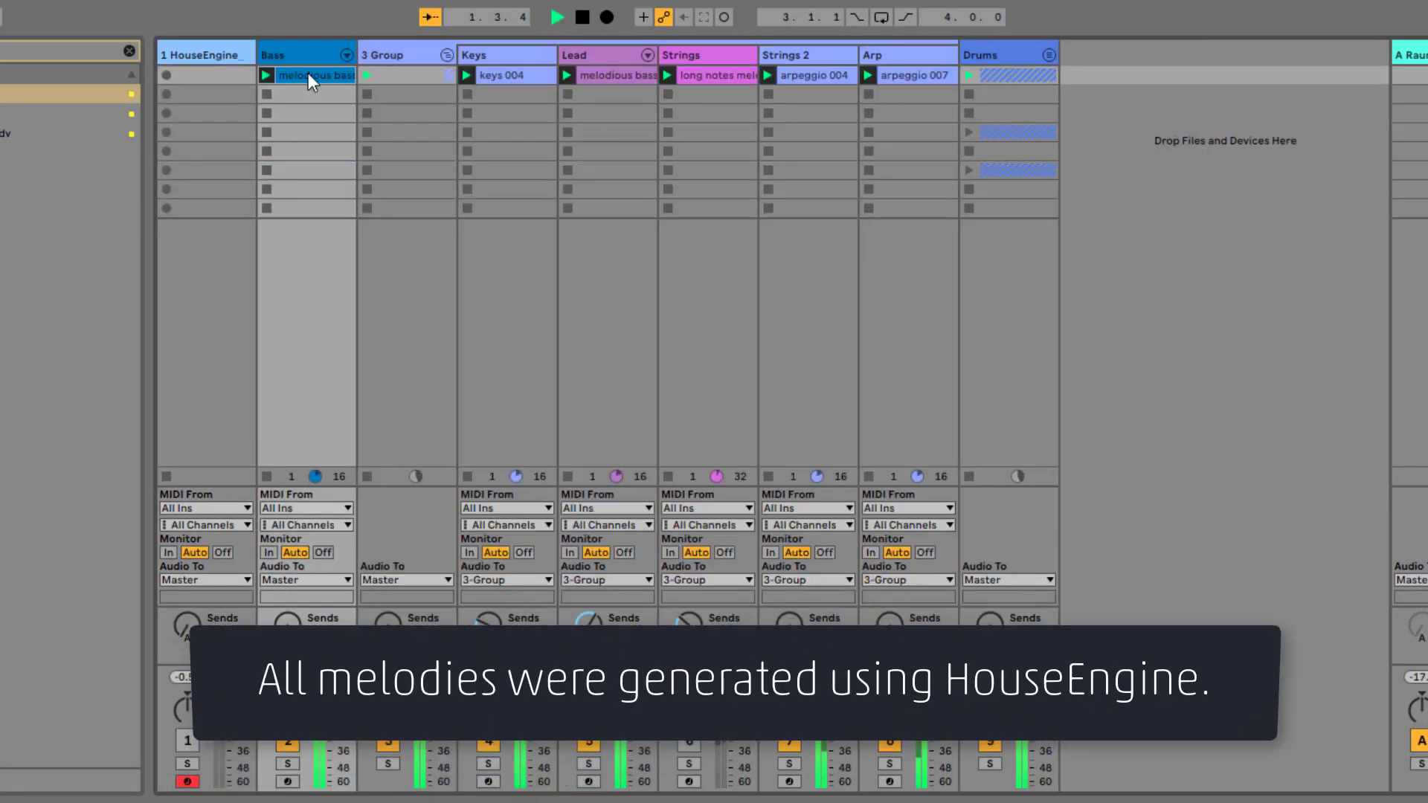
Step: Inspect the notes of the first-row clips on the Bass, Keys, Lead, Strings, Strings 2 and Arp tracks during playback
double_click(307, 74)
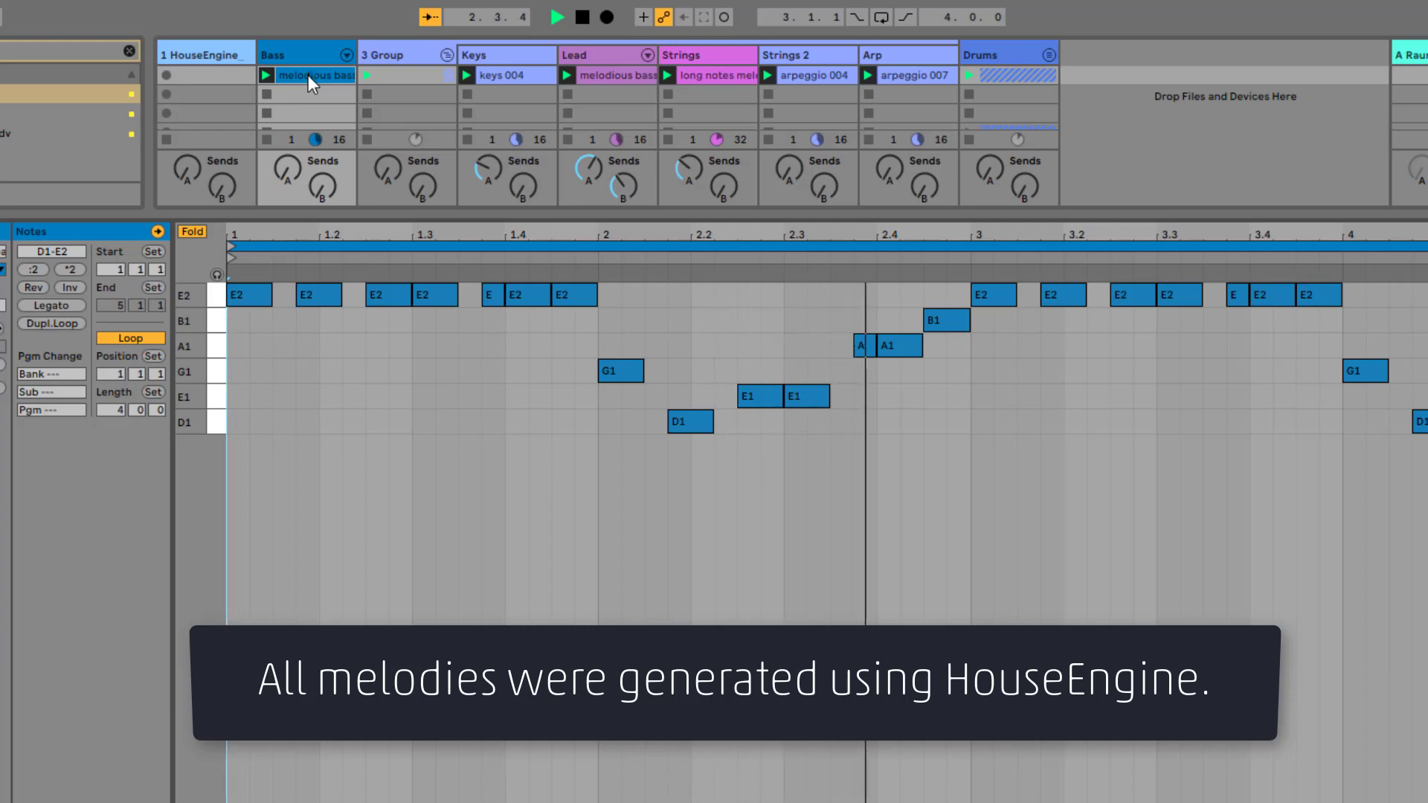
left_click(518, 77)
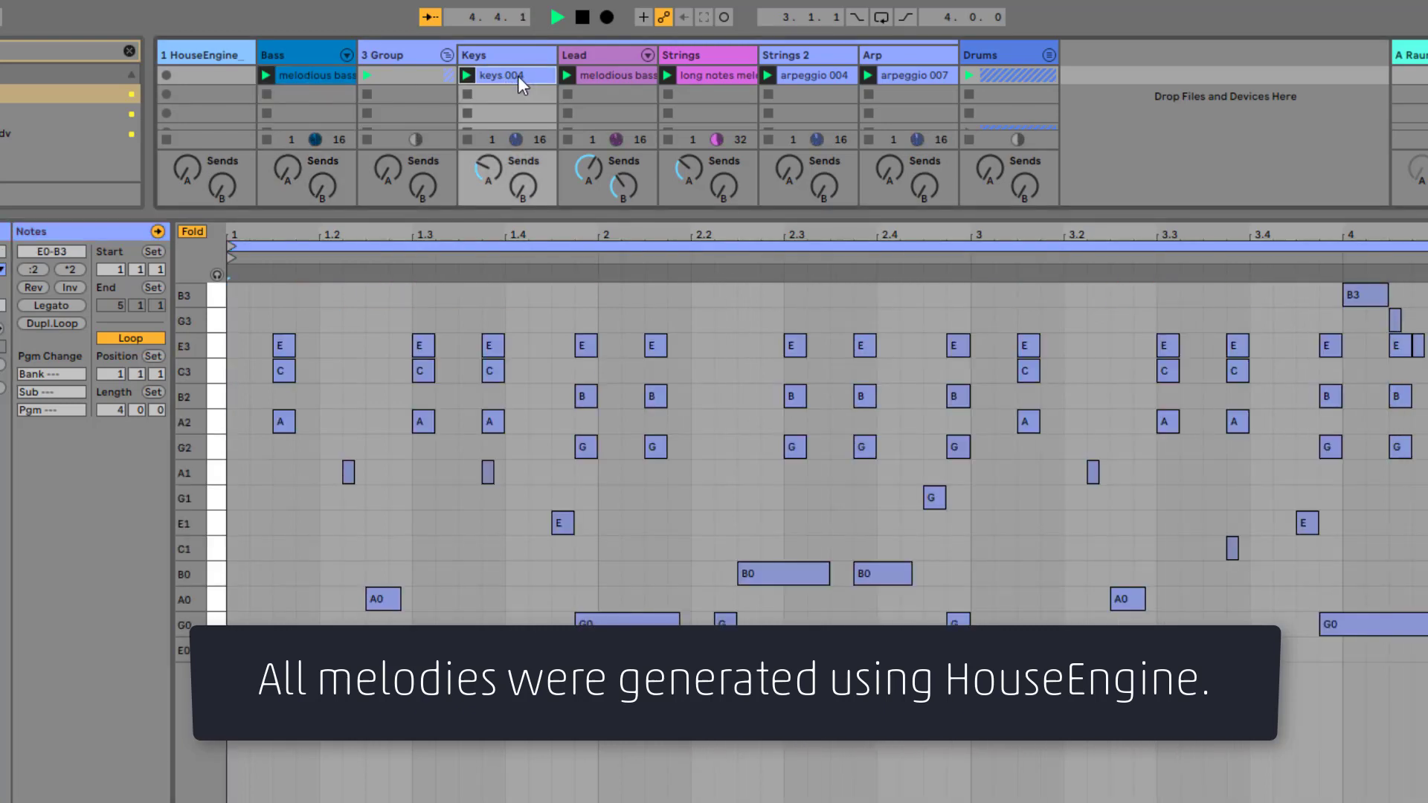
left_click(623, 79)
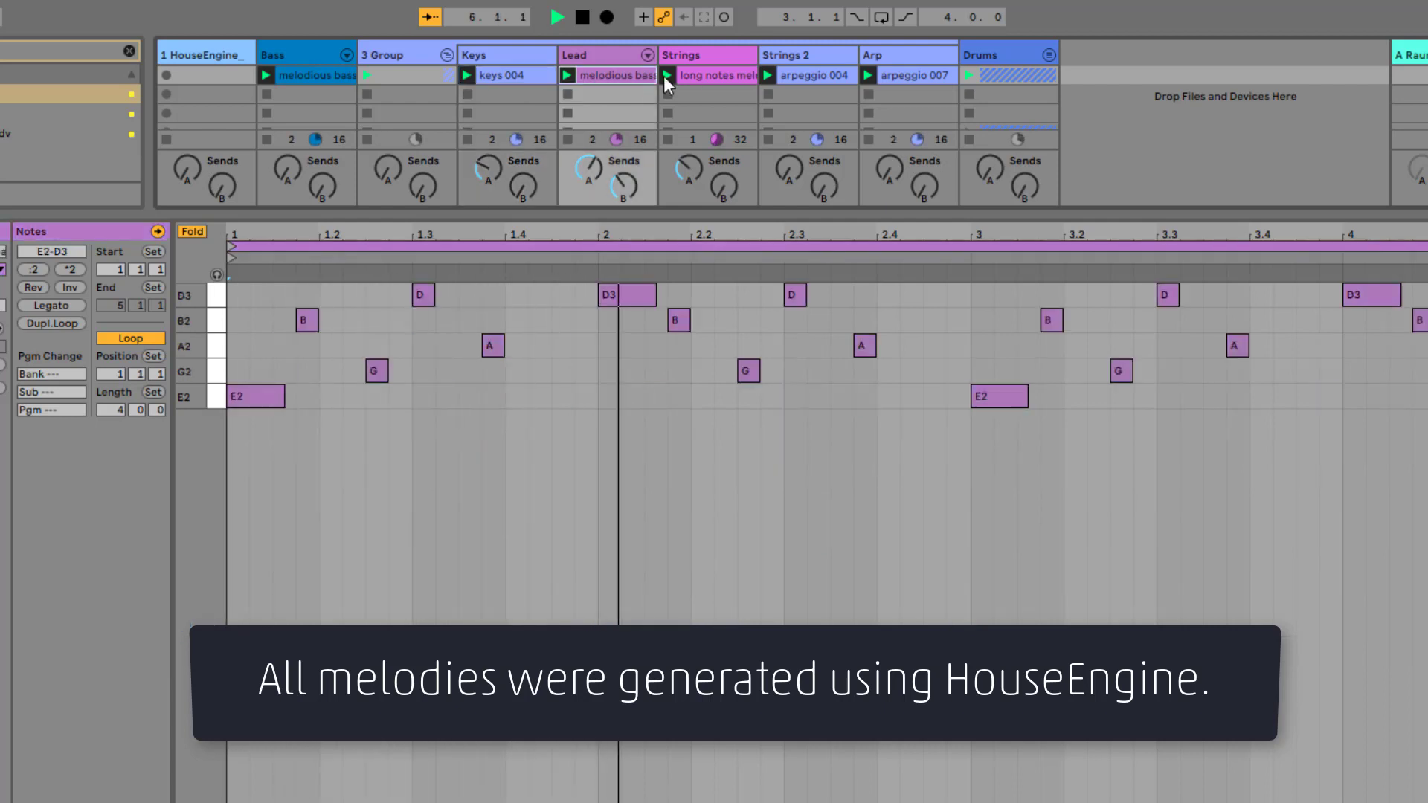
left_click(717, 83)
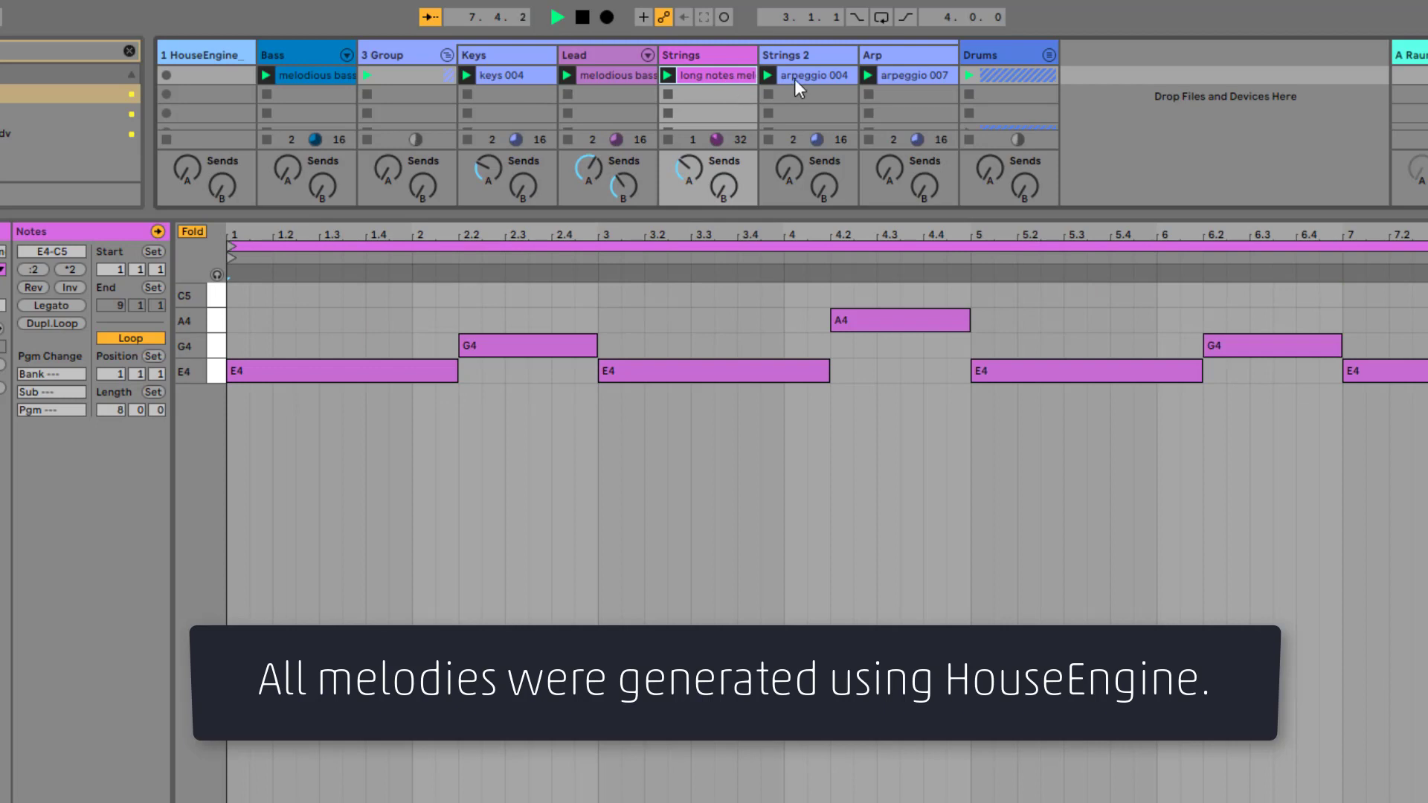
left_click(834, 83)
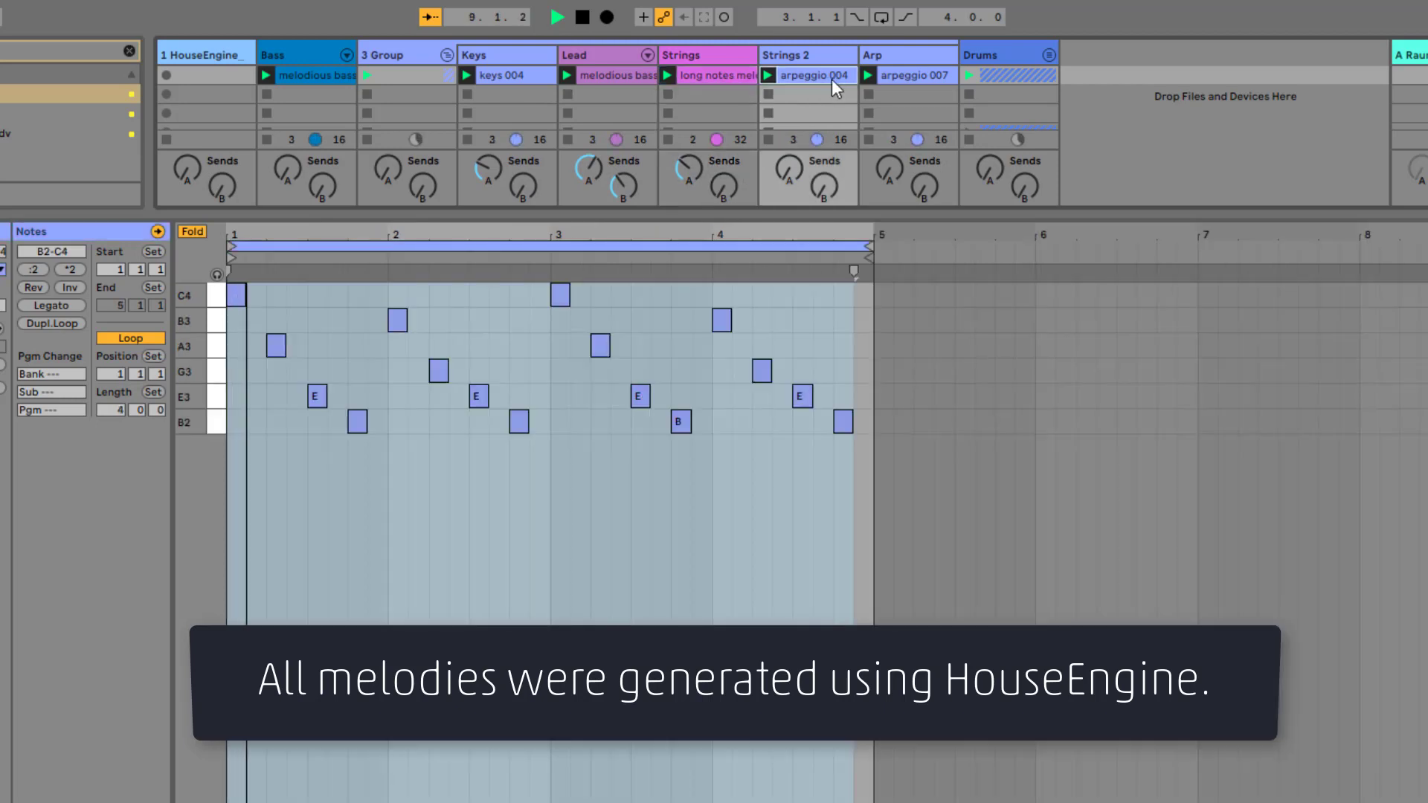
left_click(939, 77)
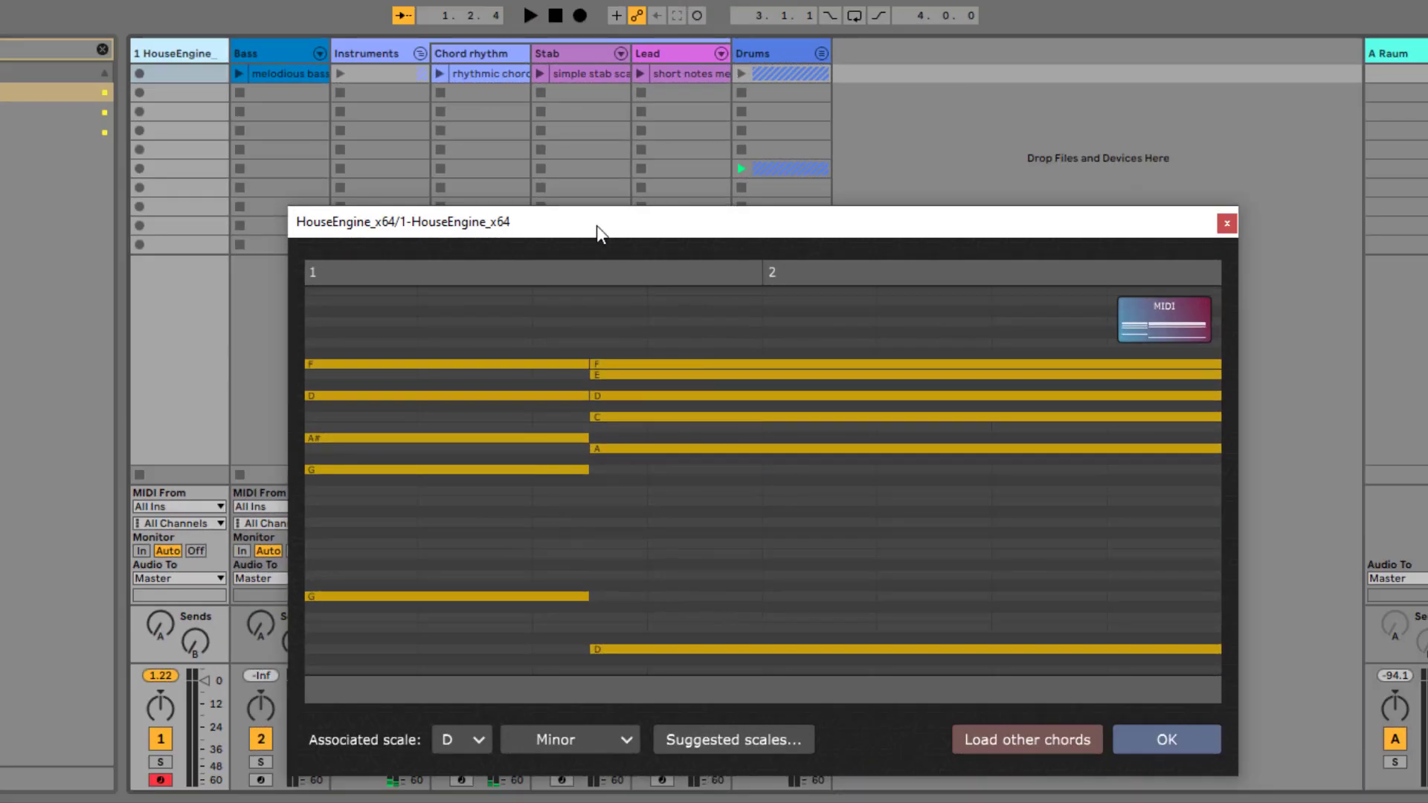
Step: Play the D minor arrangement and inspect the notes of the first-row clips on the Bass, Chord rhythm, Stab and Lead tracks
key("space")
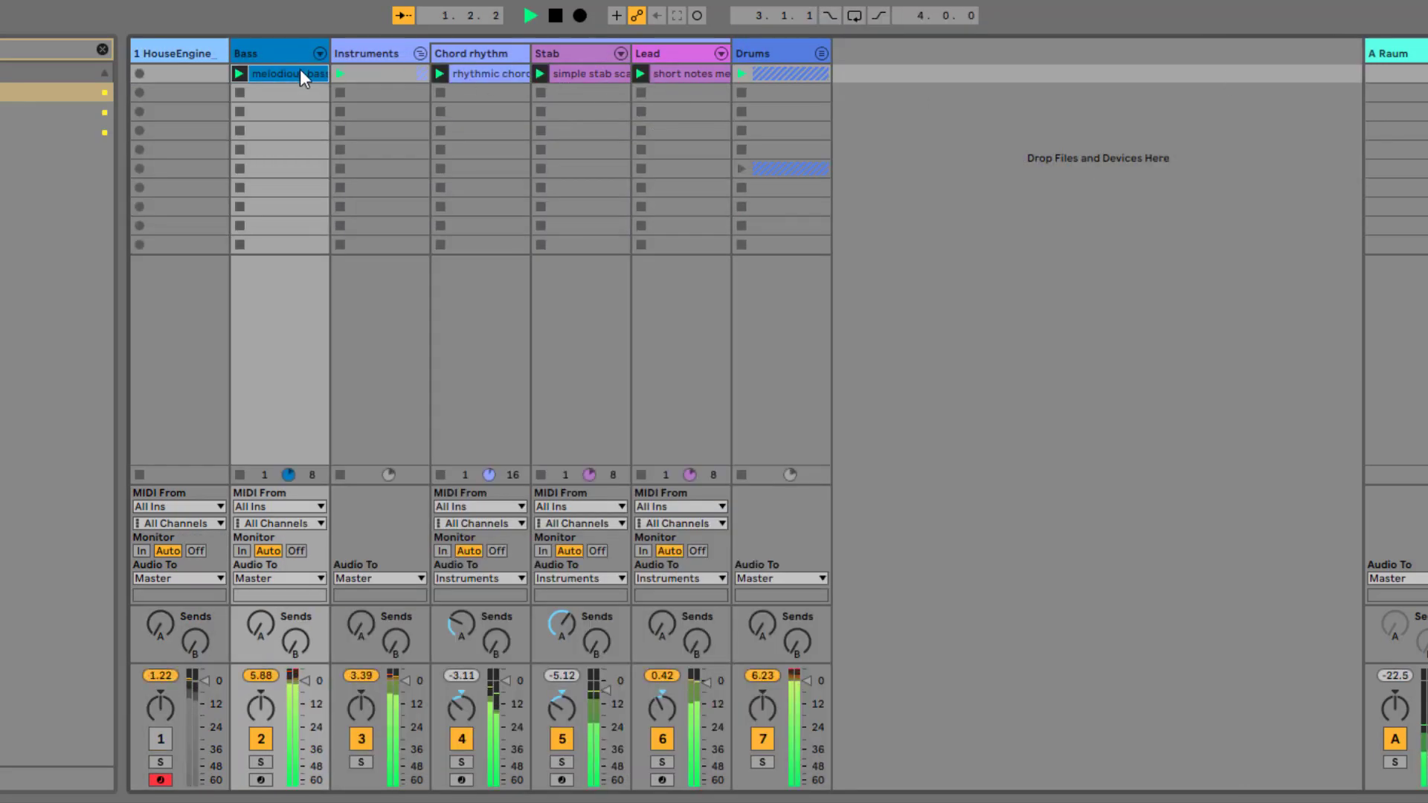
double_click(300, 73)
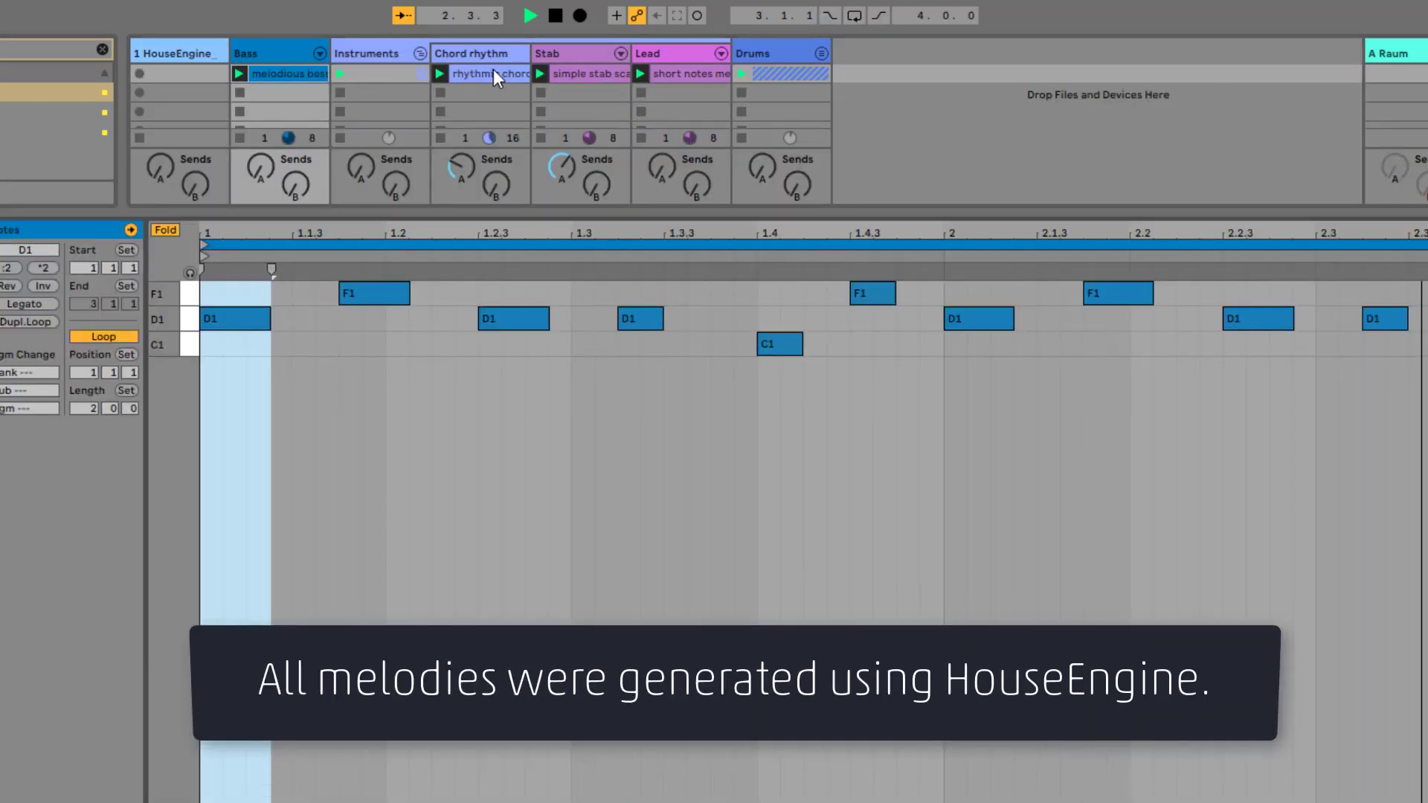
left_click(491, 73)
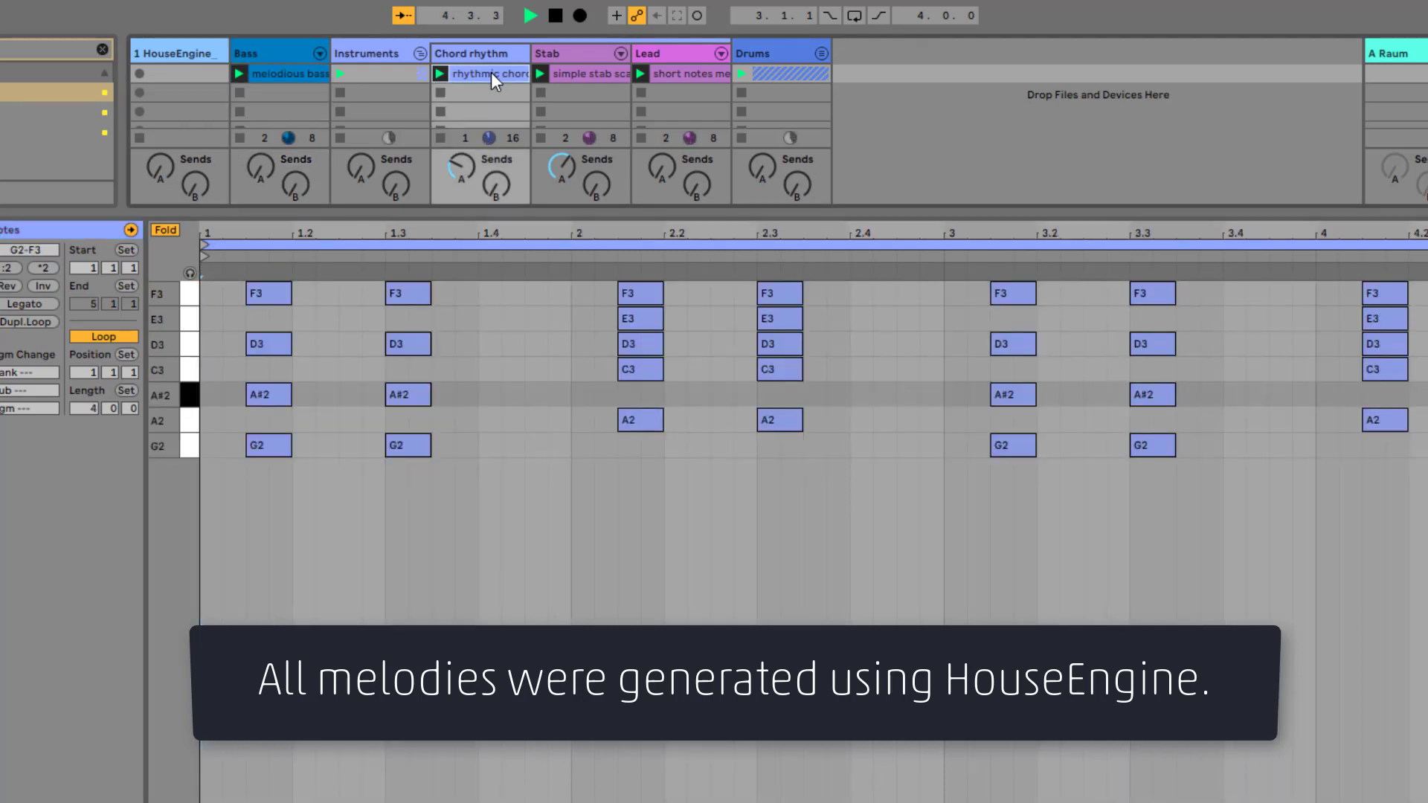
left_click(604, 78)
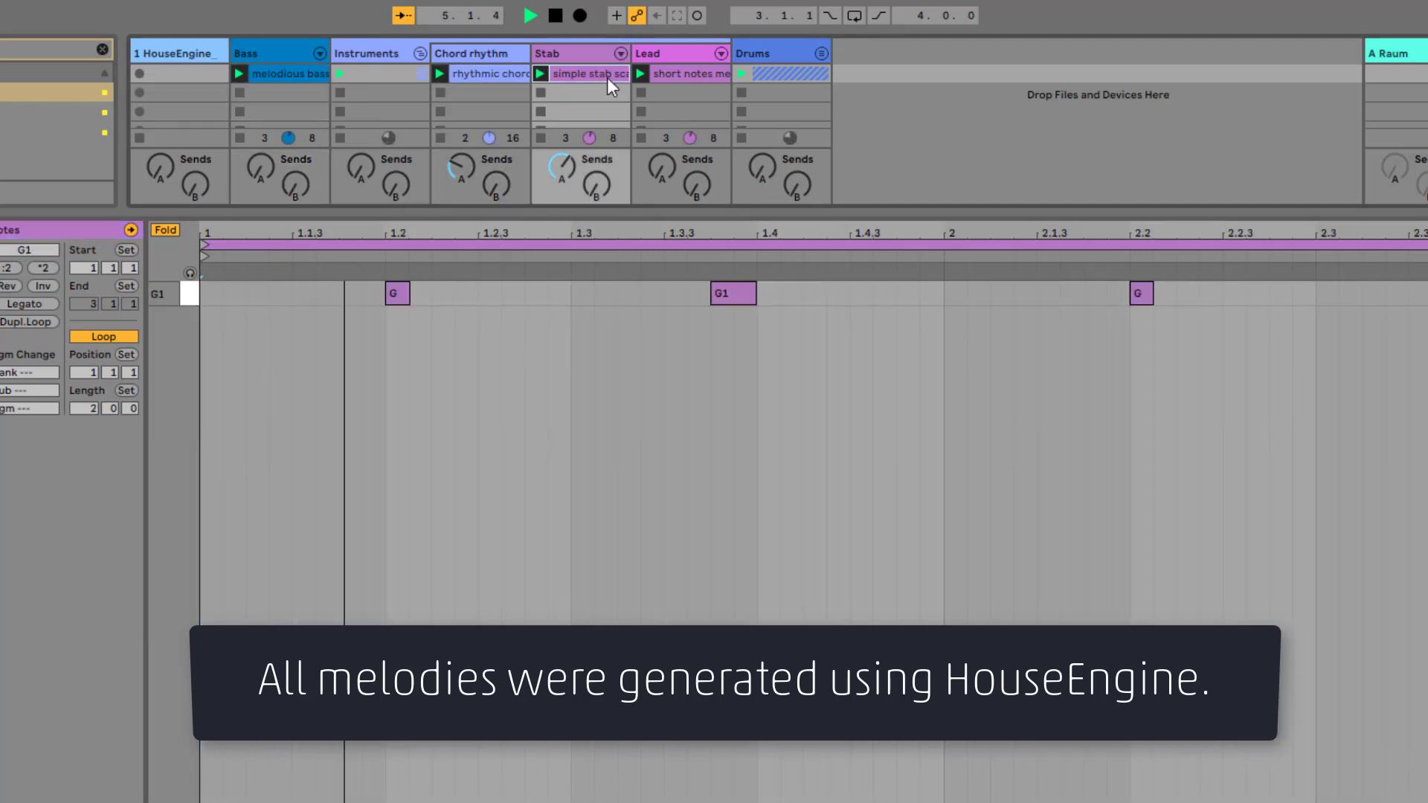
left_click(687, 73)
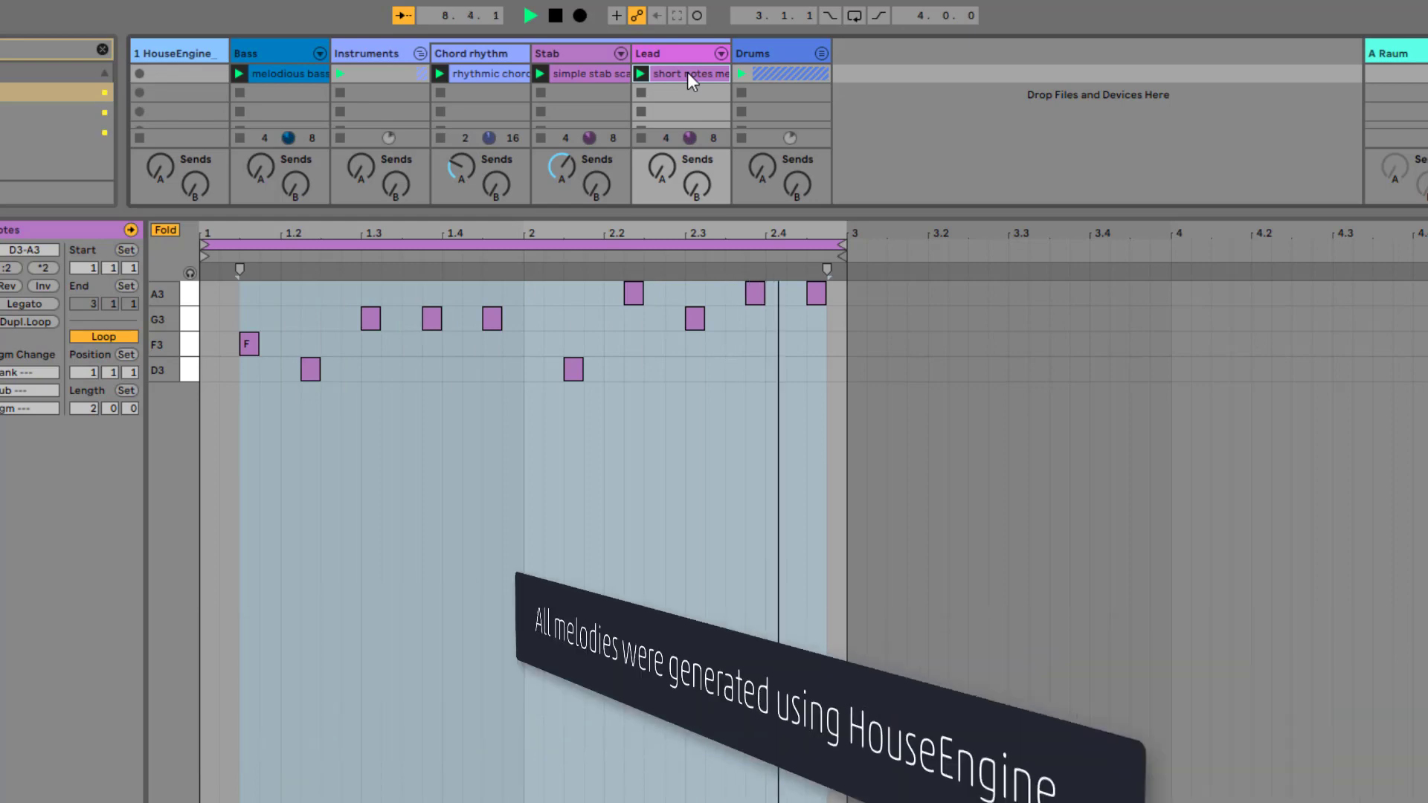
key("space")
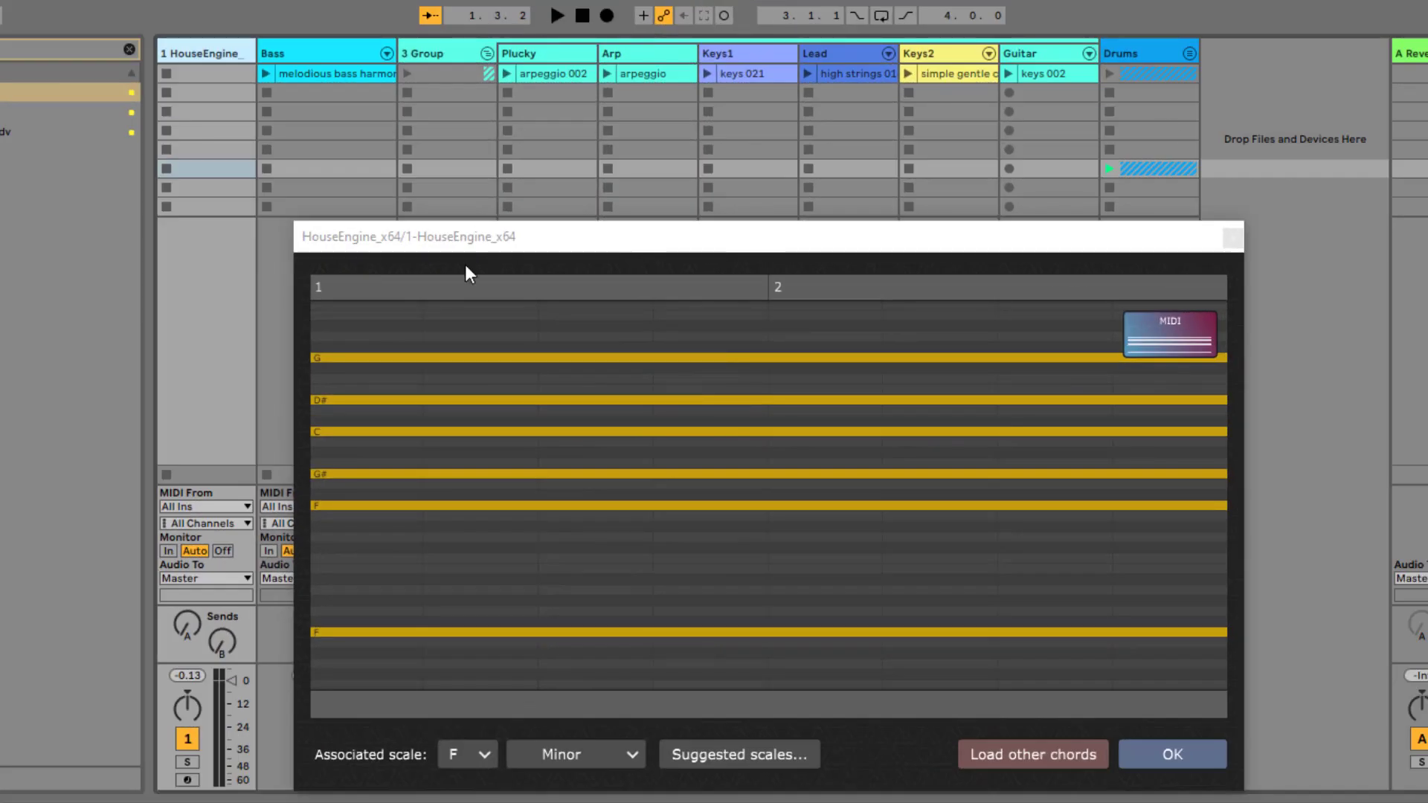
Step: Play the F minor arrangement and inspect the notes of the first-row Bass, Plucky, Arp, Keys1, Lead, Keys2 and Guitar clips
left_click(509, 238)
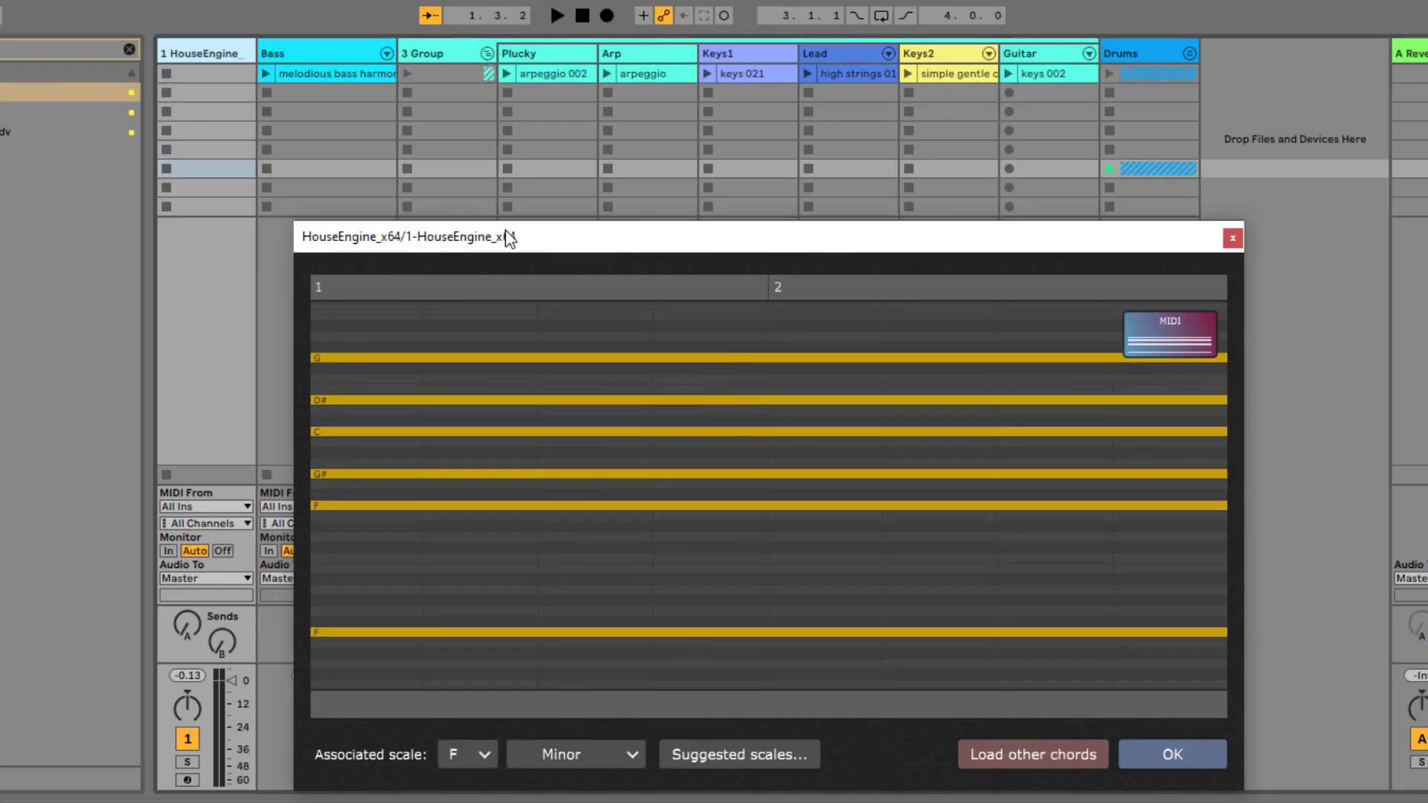
key("space")
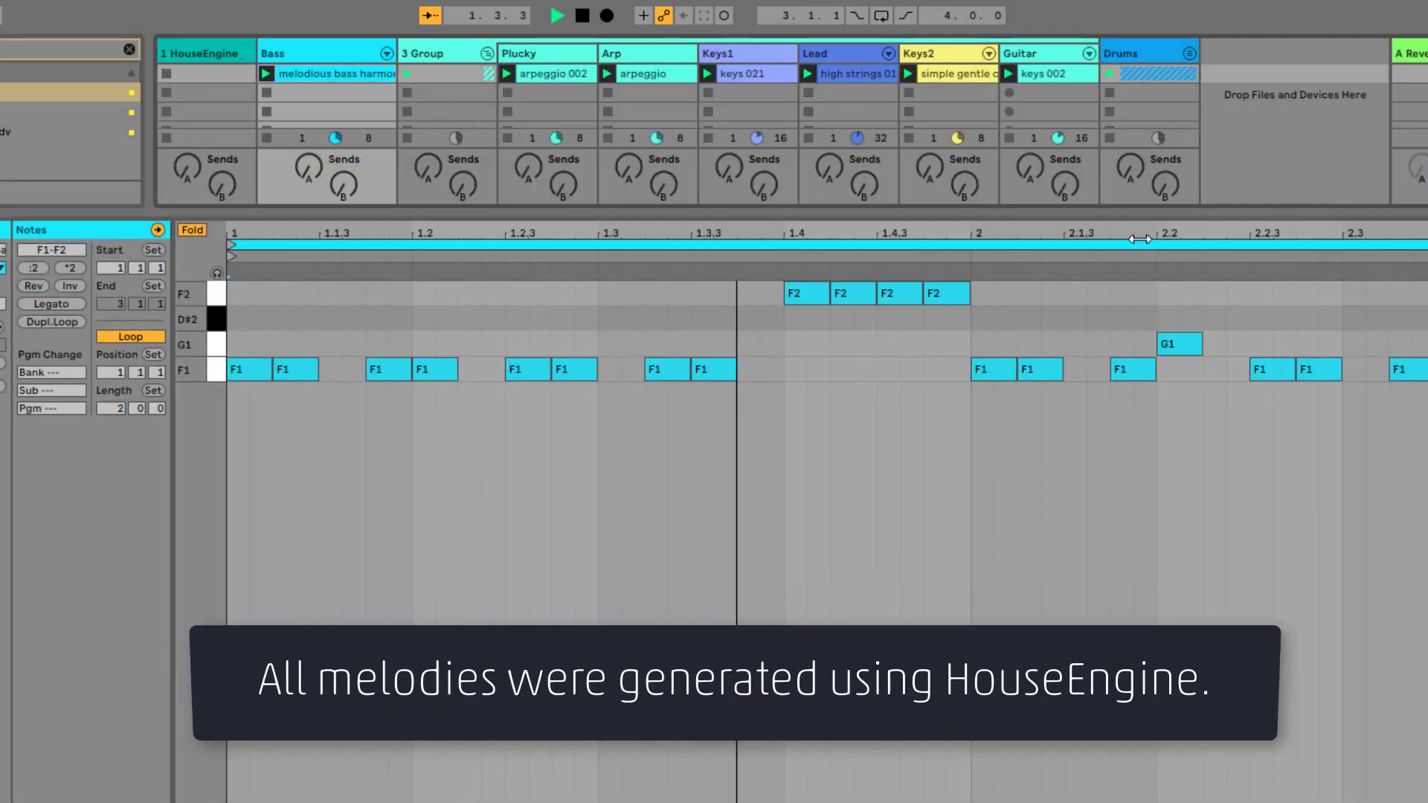
left_click(581, 79)
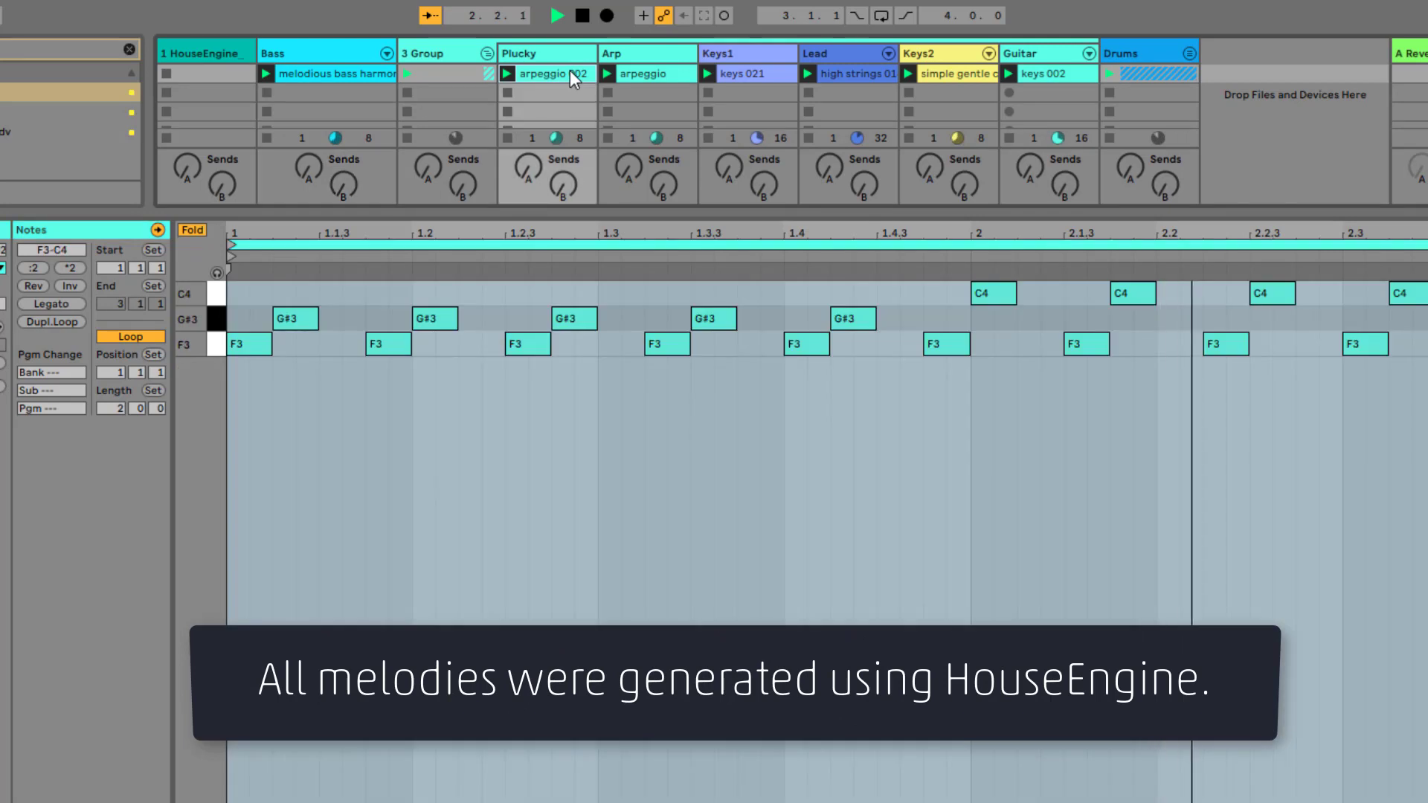
left_click(659, 73)
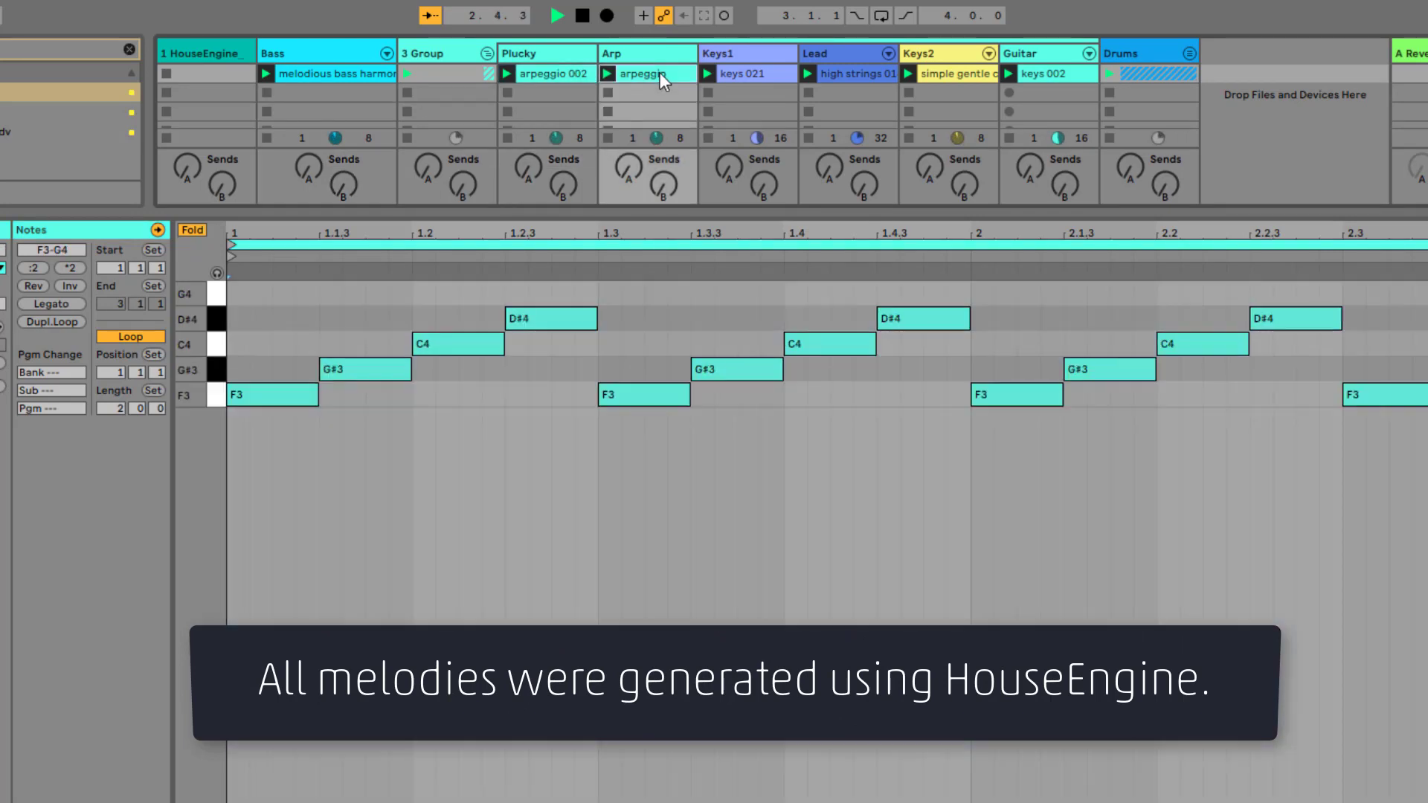
left_click(772, 77)
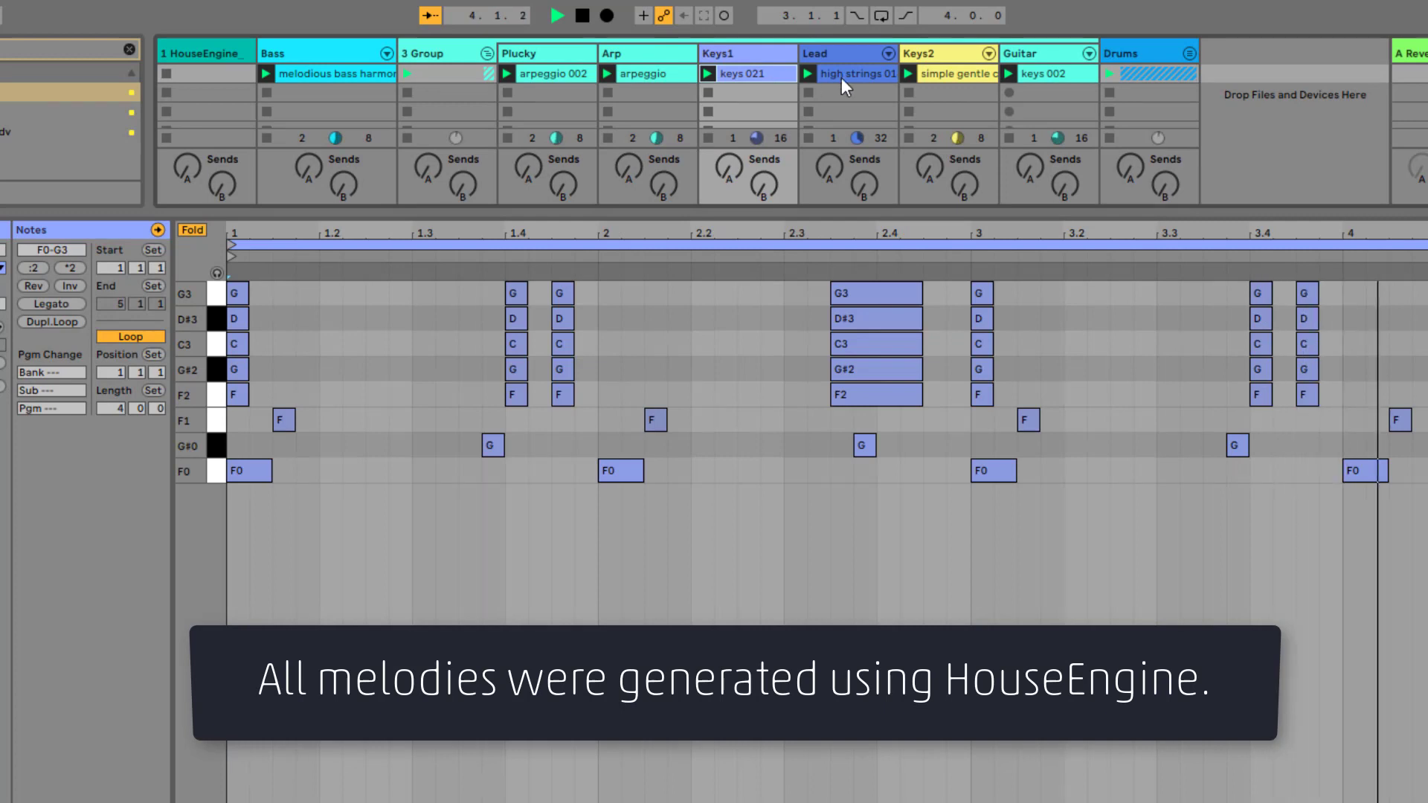
left_click(868, 77)
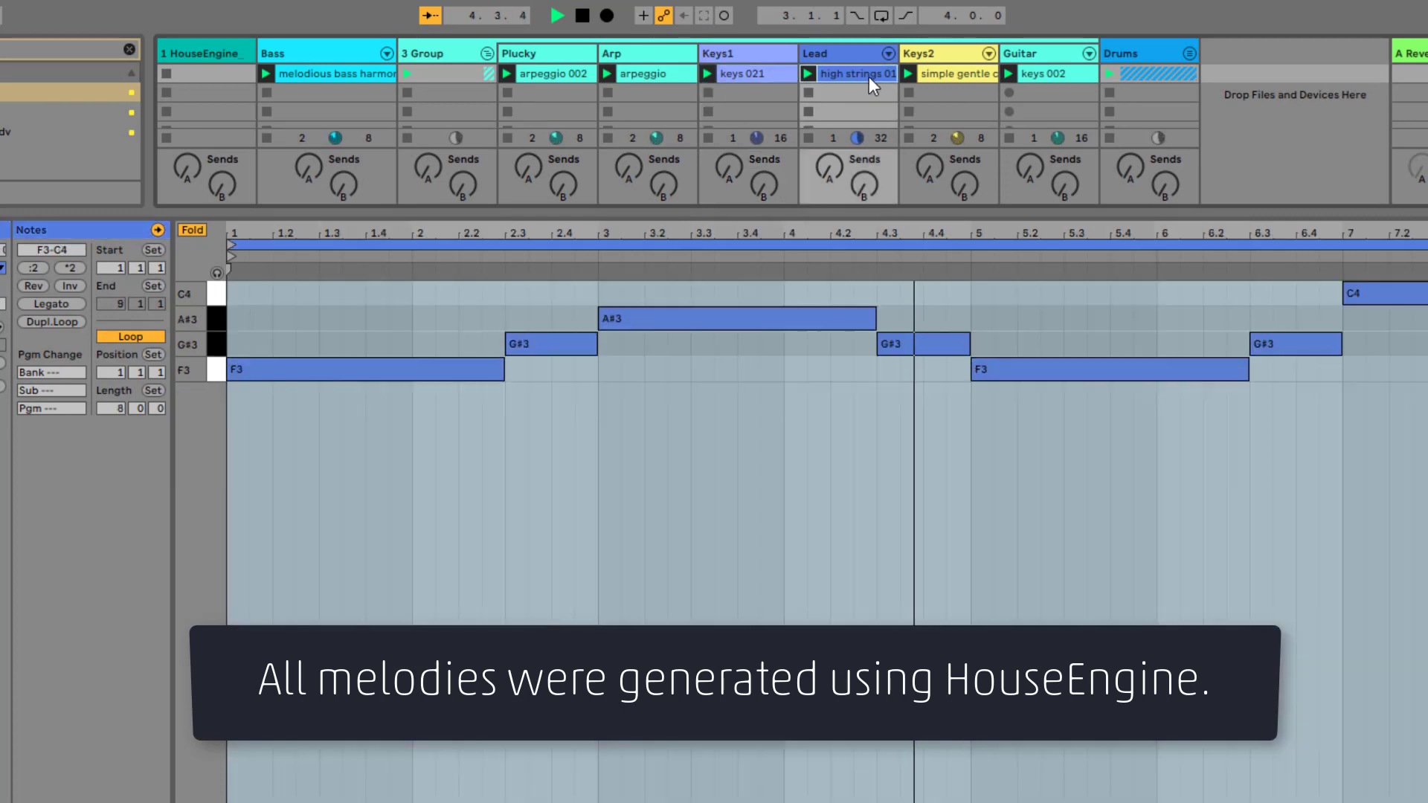
left_click(960, 74)
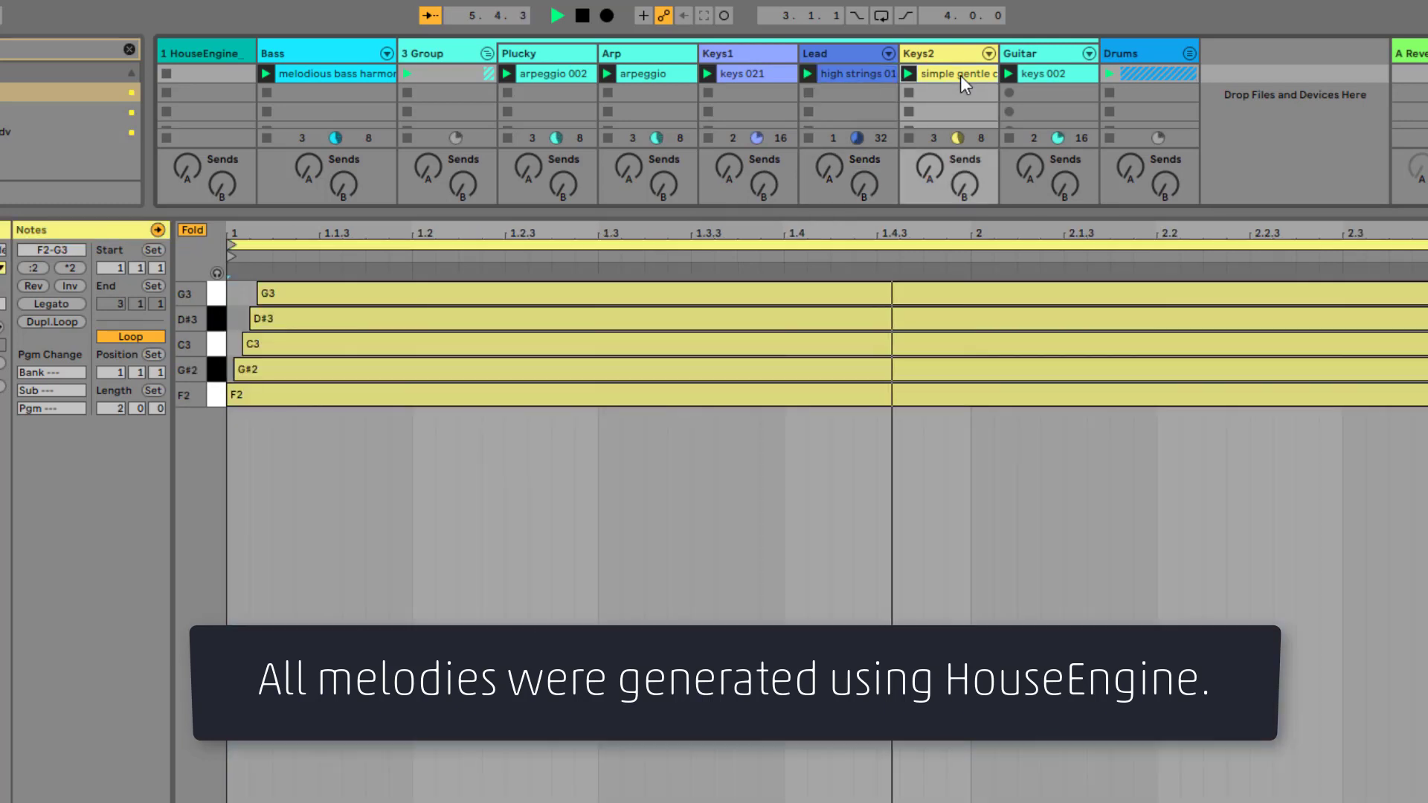
left_click(1051, 77)
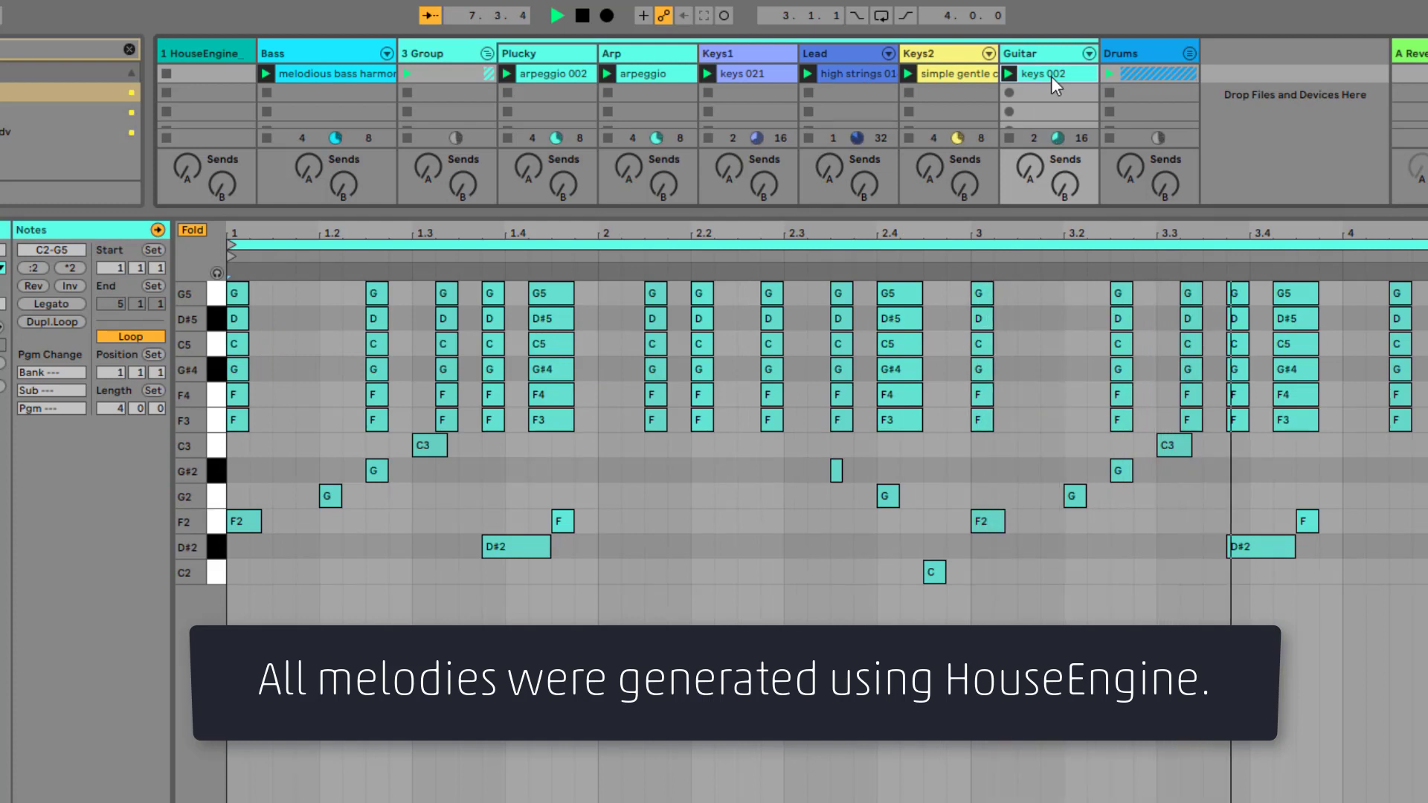
left_click(739, 79)
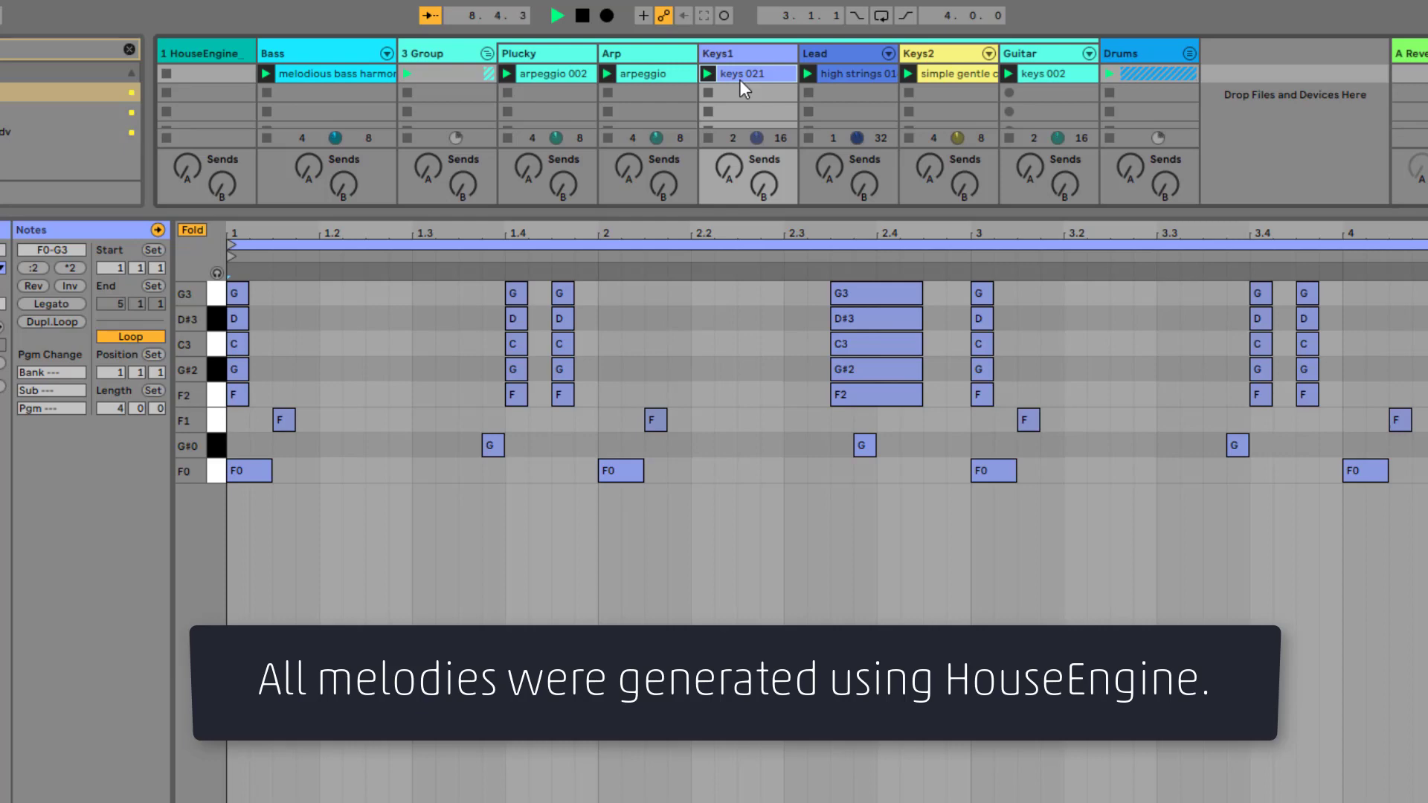